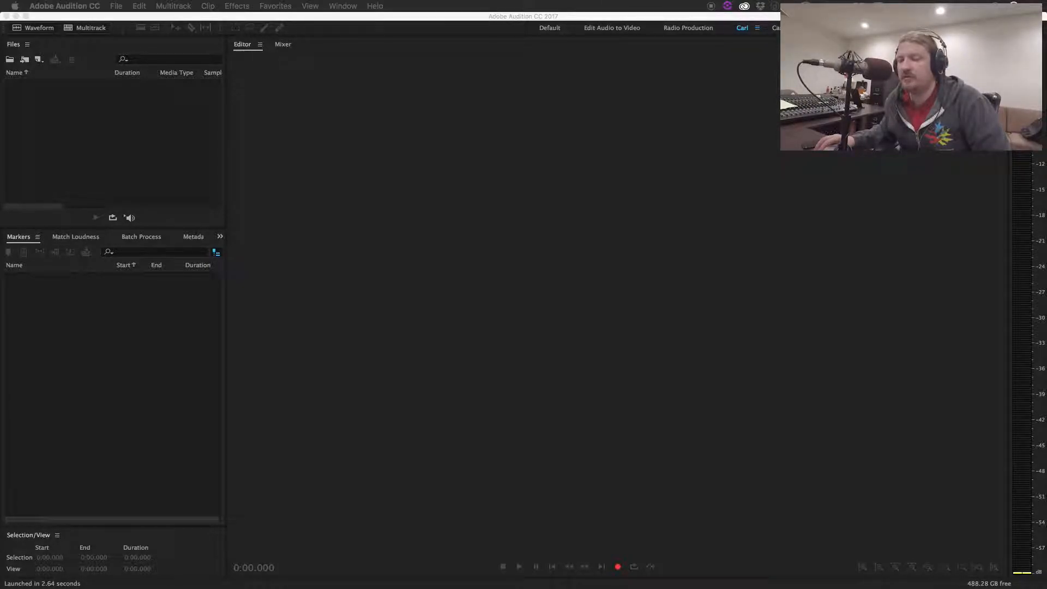
# - Open the Gypsy Jazz.sesx multitrack session from the Gypsy Jazz folder and show INTERVIEW.wav in the waveform editor
pyautogui.moveTo(761, 588); pyautogui.dragTo(632, 167)
pyautogui.click(581, 219)
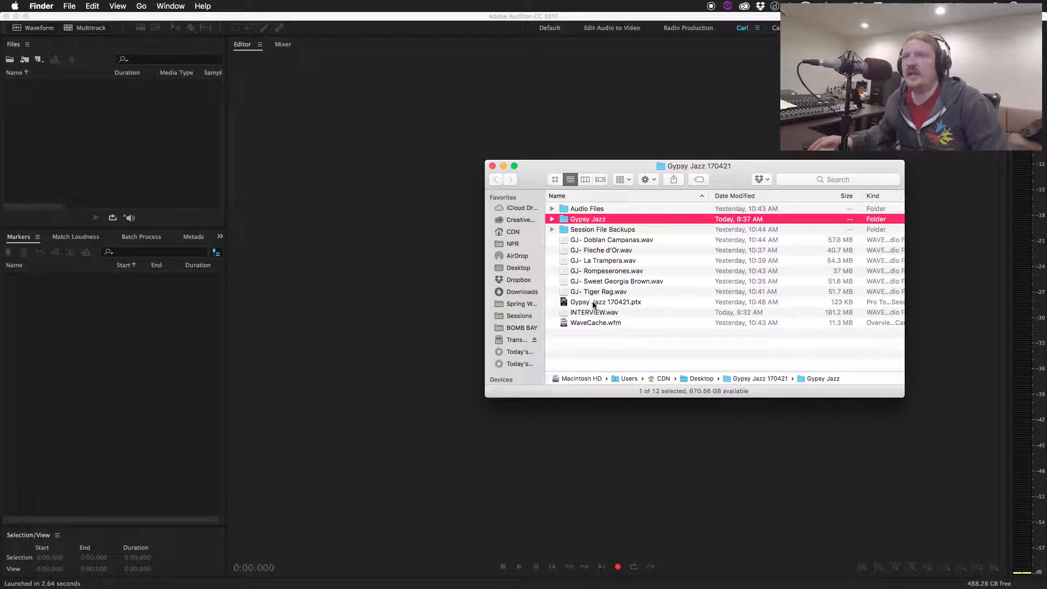
pyautogui.doubleClick(577, 221)
pyautogui.doubleClick(591, 248)
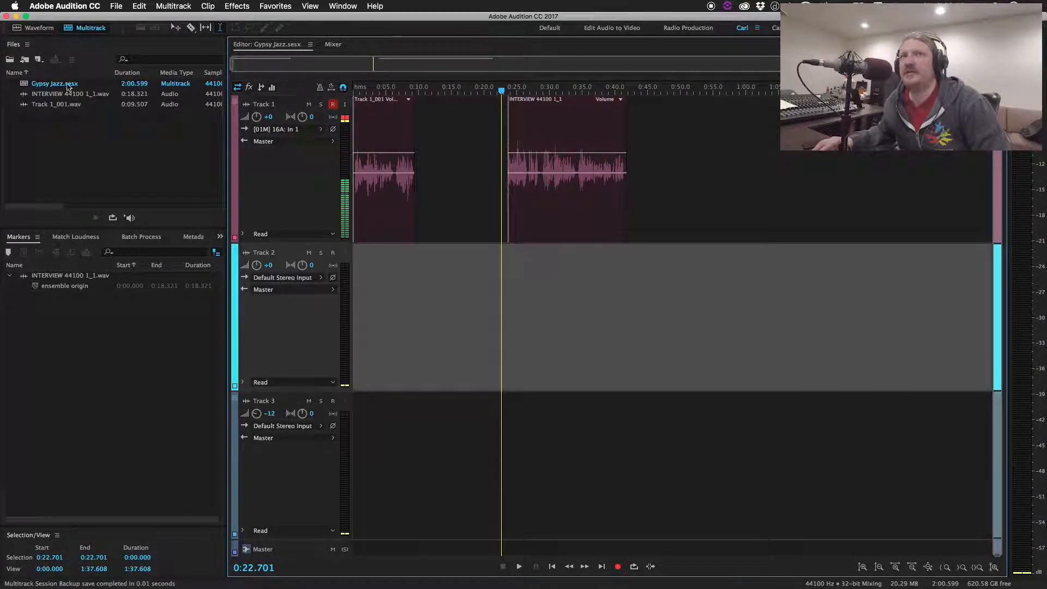
pyautogui.doubleClick(158, 104)
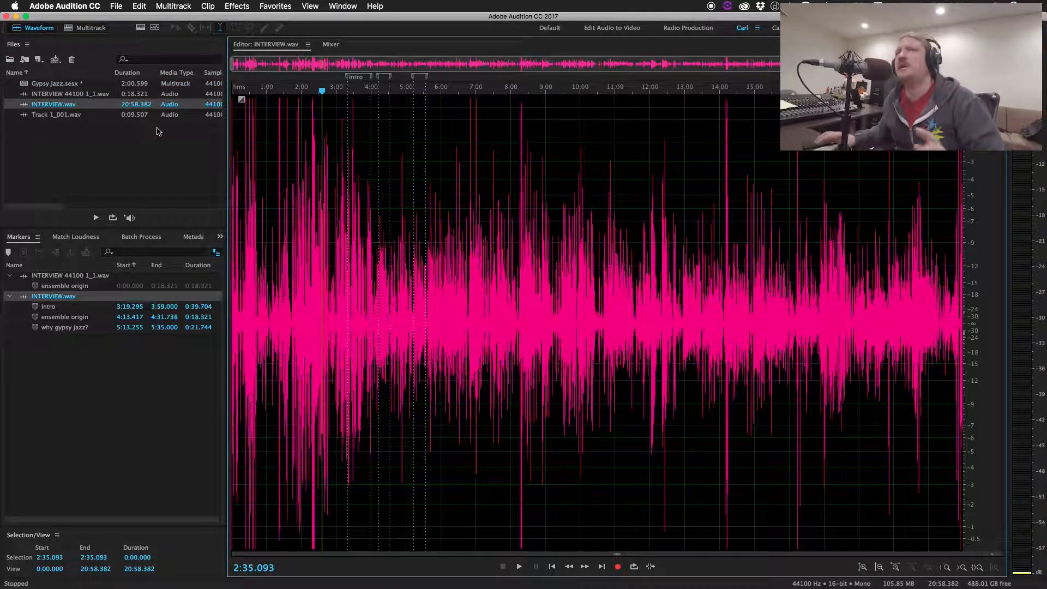
# - Look over the INTERVIEW.wav waveform and its existing marker ranges up close and at full length
pyautogui.scroll(5, 368, 202)
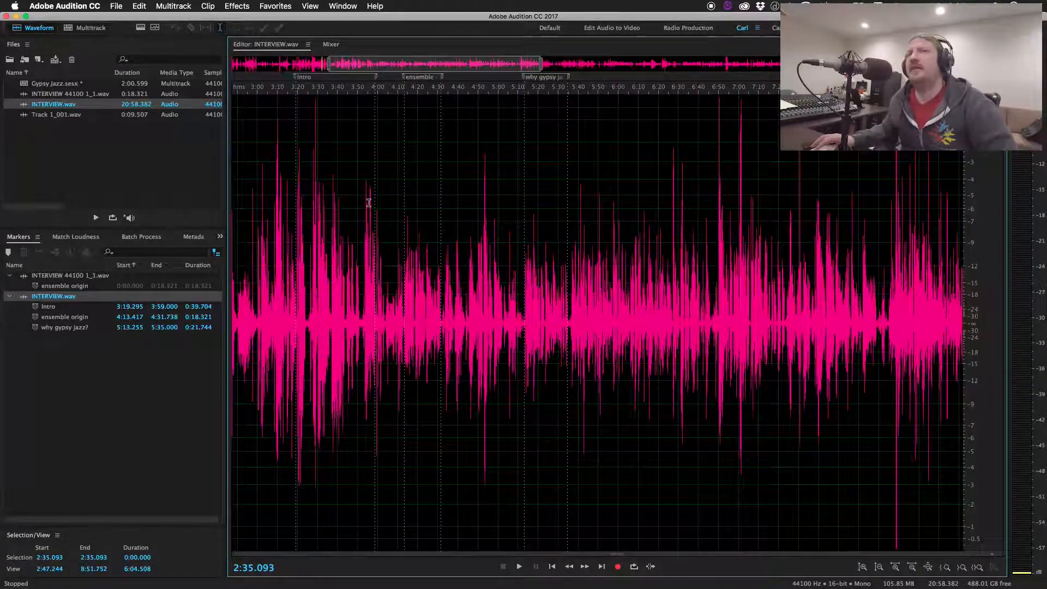
pyautogui.hscroll(-3, 369, 203)
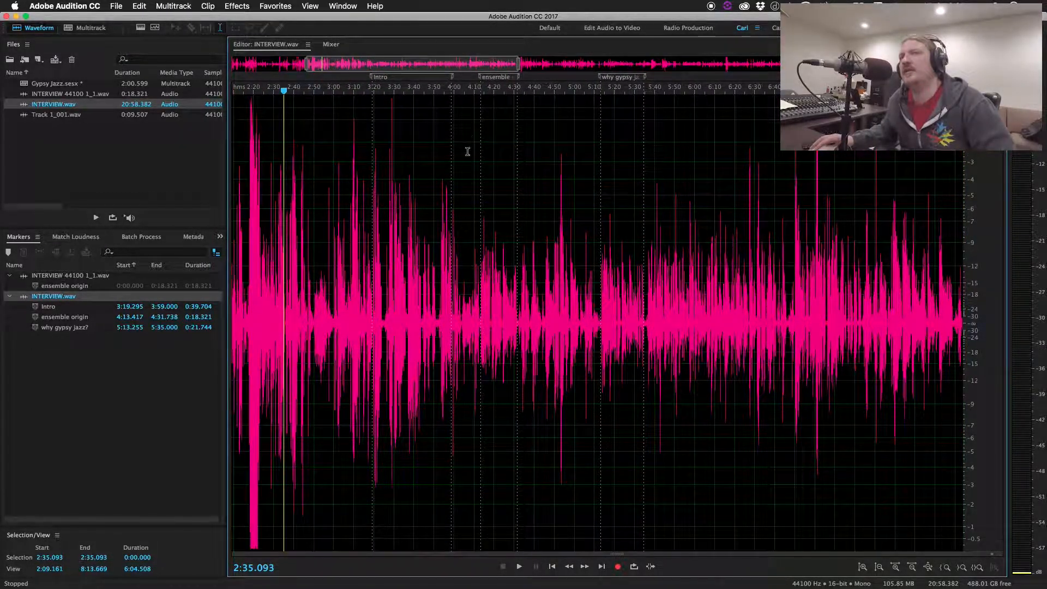
pyautogui.scroll(2, 378, 199)
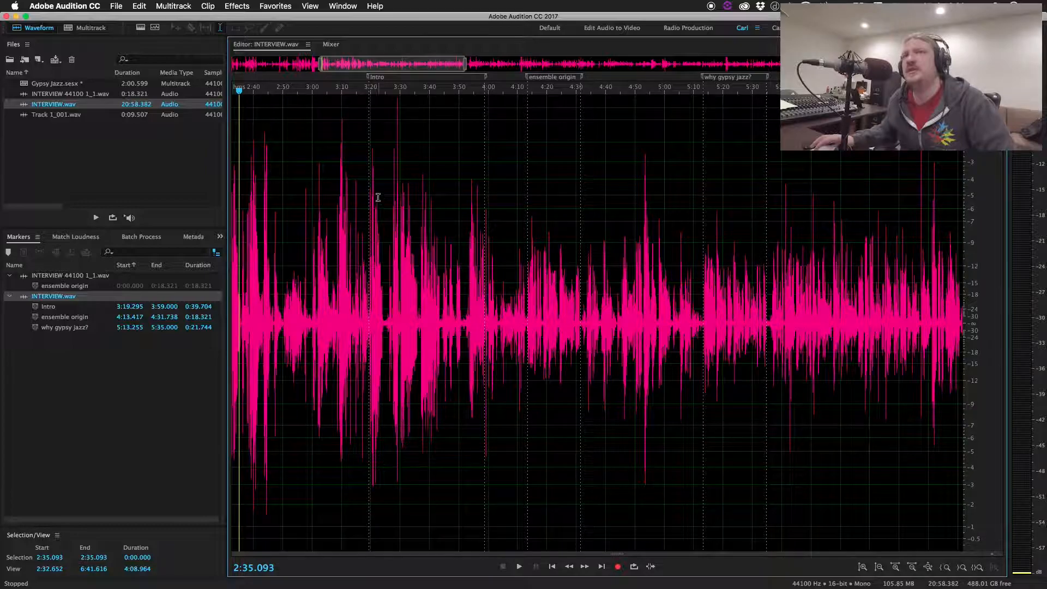
pyautogui.scroll(-4, 378, 199)
pyautogui.hscroll(2, 590, 299)
pyautogui.click(592, 296)
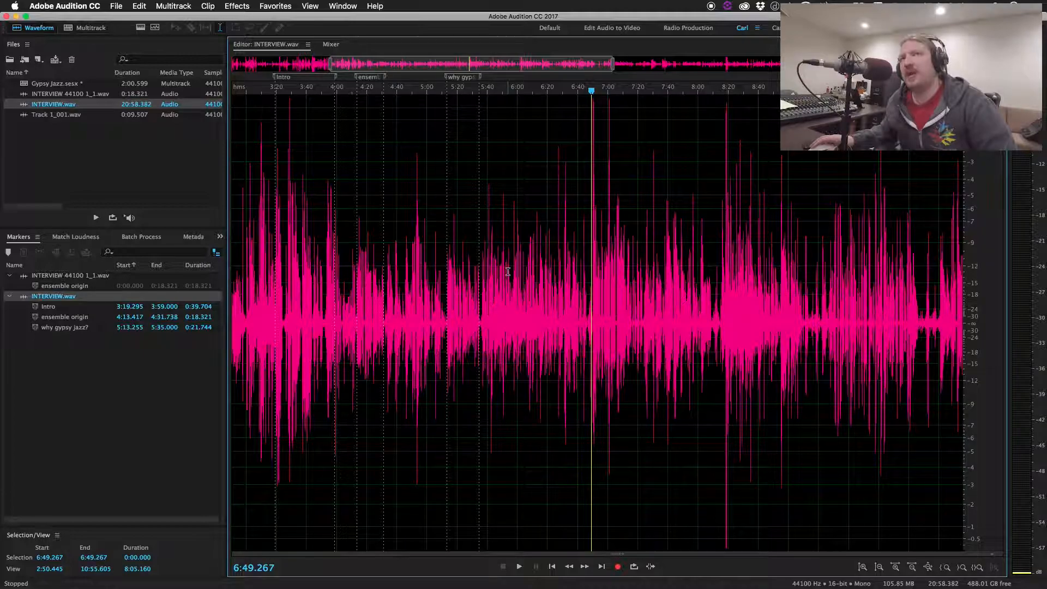
pyautogui.scroll(-5, 508, 271)
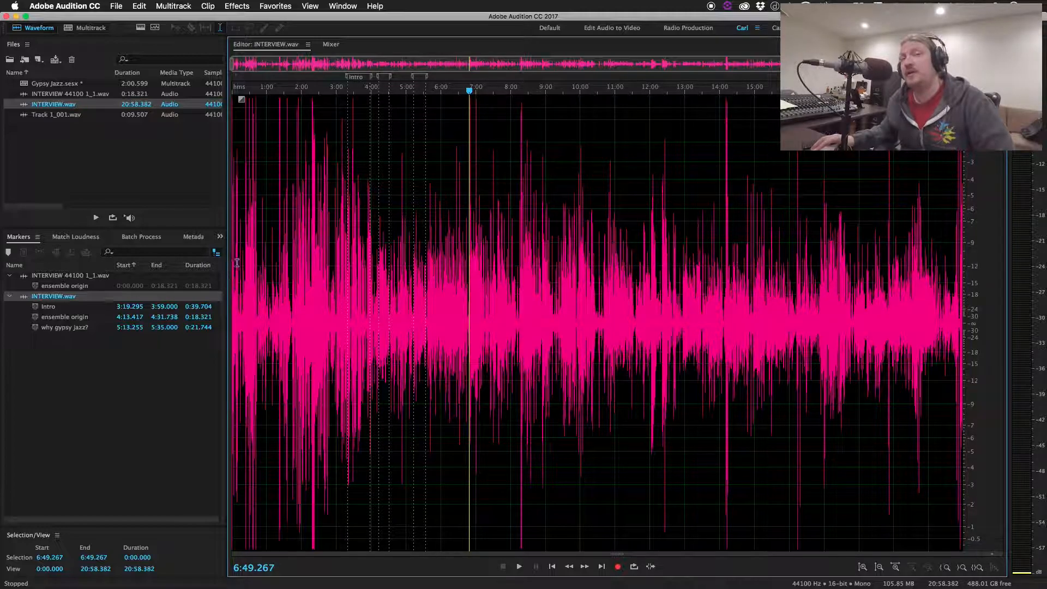
# - Place a marker at 8:09.303 in INTERVIEW.wav
pyautogui.click(519, 267)
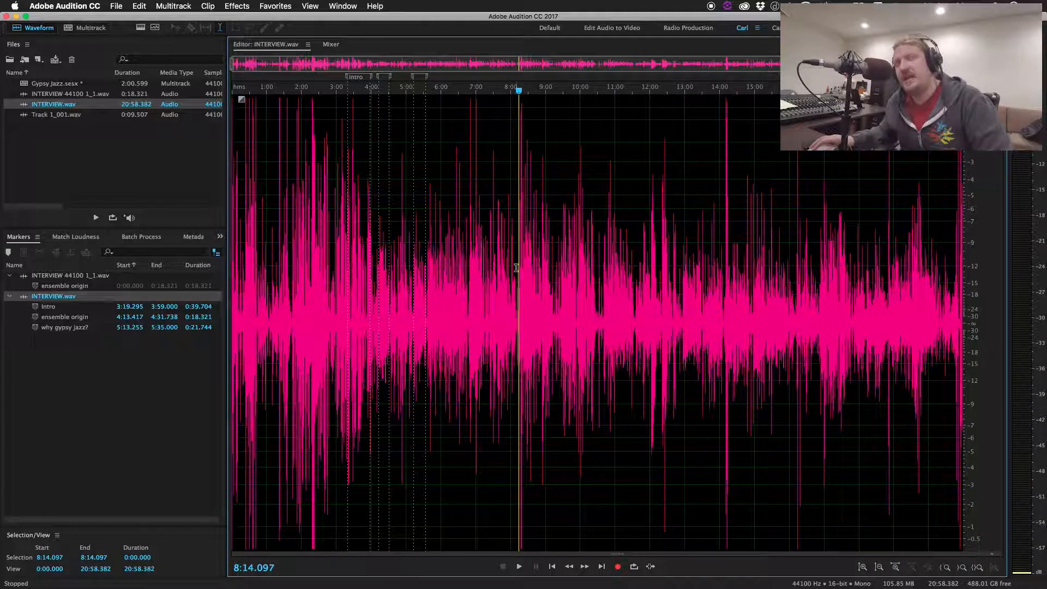
pyautogui.click(516, 268)
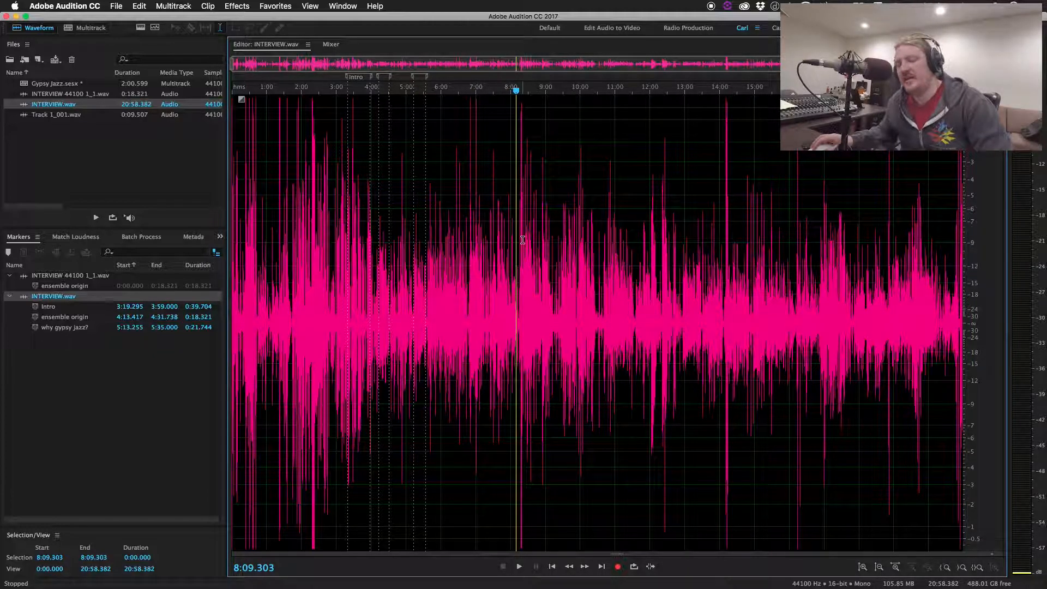
pyautogui.press('m')
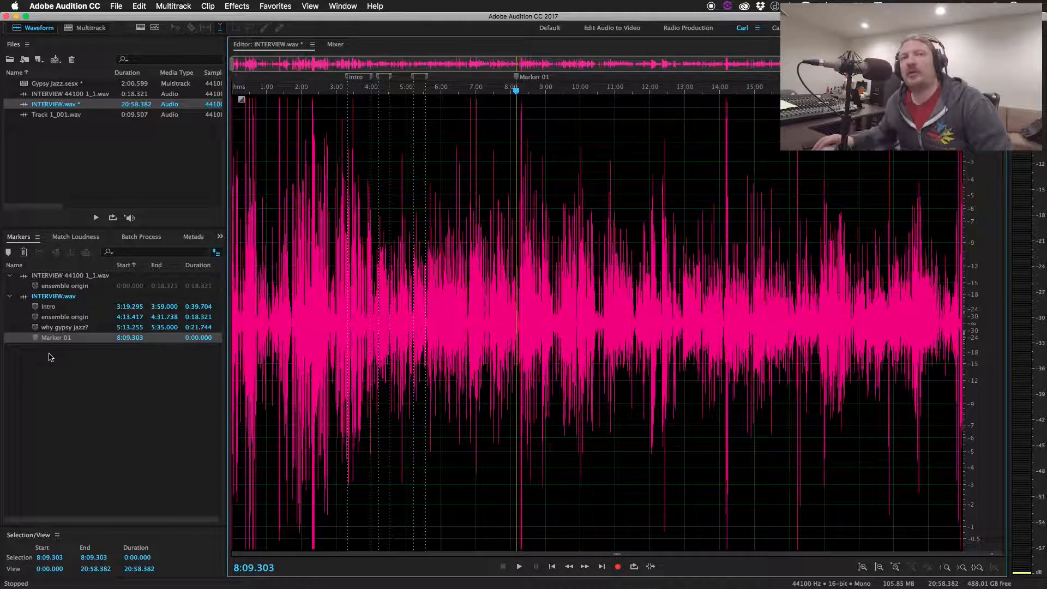
# - Check the window list for the Markers entry and delete the point marker at 8:09.303
pyautogui.click(349, 4)
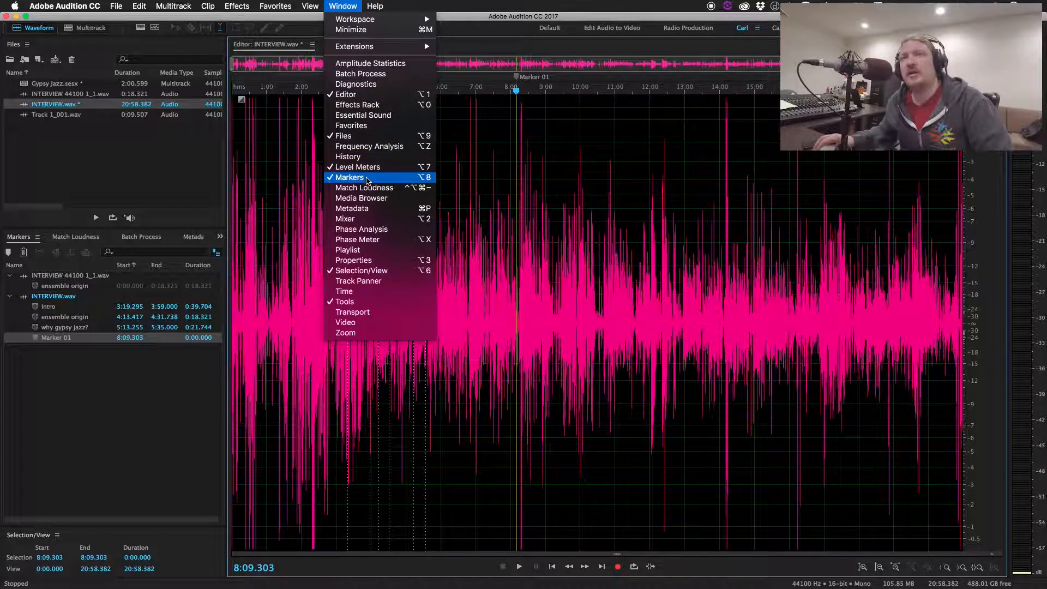
pyautogui.click(163, 383)
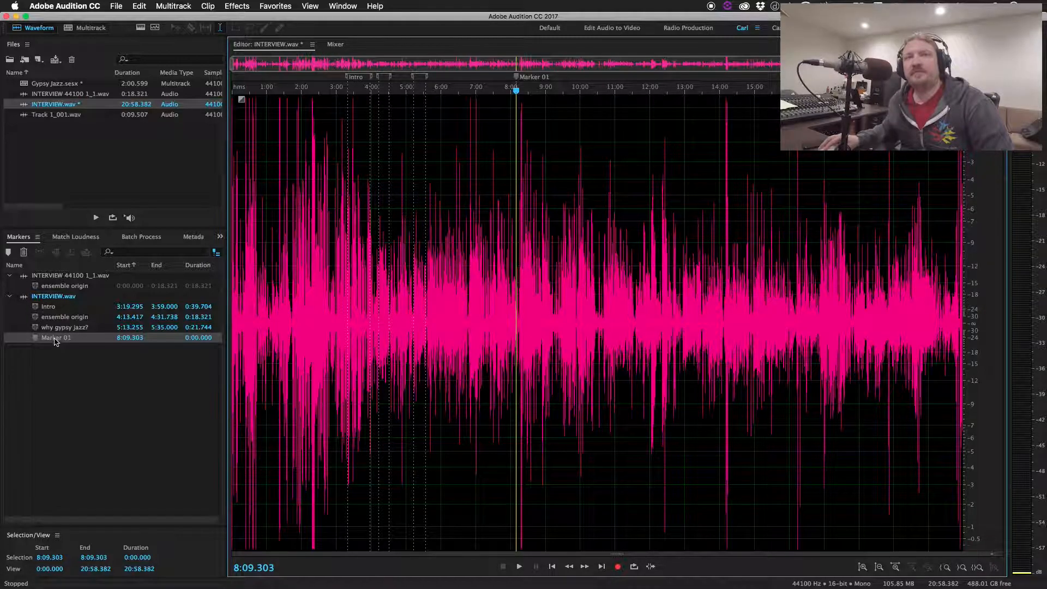
pyautogui.rightClick(516, 77)
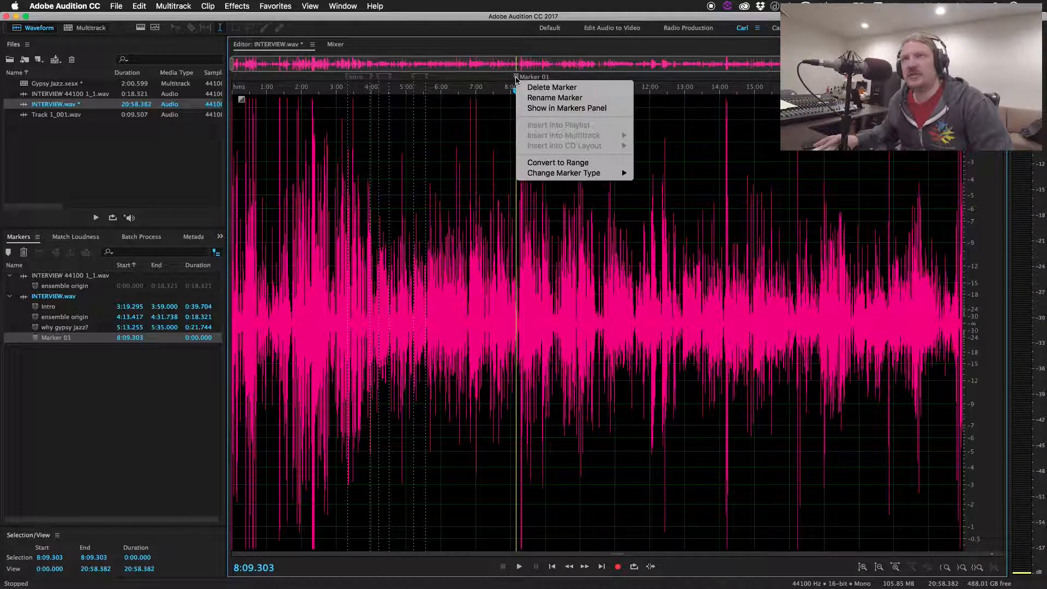
pyautogui.click(546, 87)
# - Listen to INTERVIEW.wav from several points between about 6:49 and 14:07 to find a usable passage
pyautogui.click(469, 242)
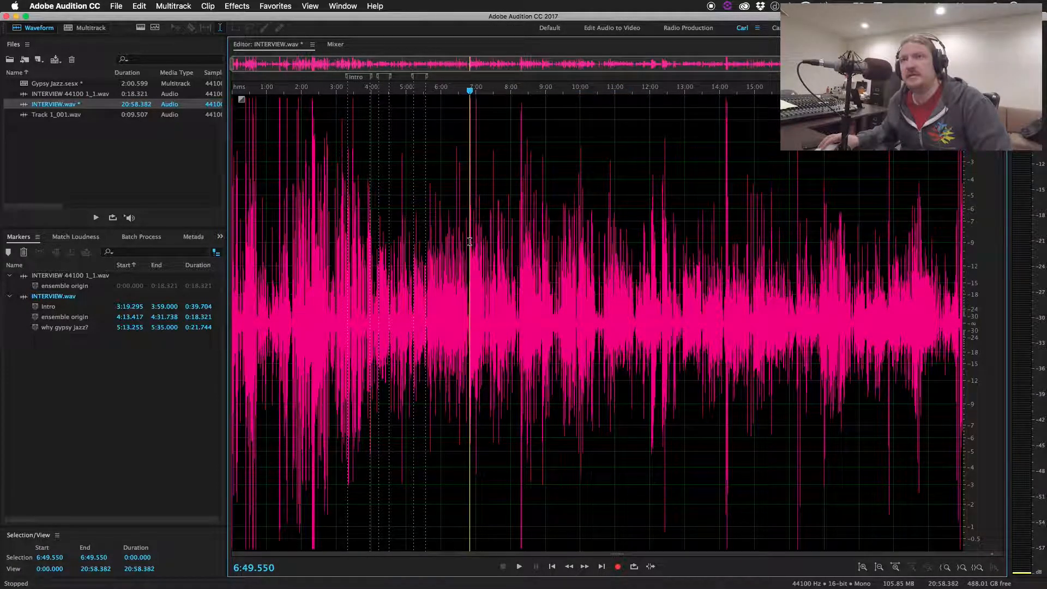
pyautogui.press('space')
pyautogui.click(524, 278)
pyautogui.click(621, 281)
pyautogui.press('space')
pyautogui.click(668, 282)
pyautogui.click(674, 288)
pyautogui.press('space')
pyautogui.click(680, 297)
pyautogui.click(689, 302)
pyautogui.click(713, 303)
pyautogui.click(724, 305)
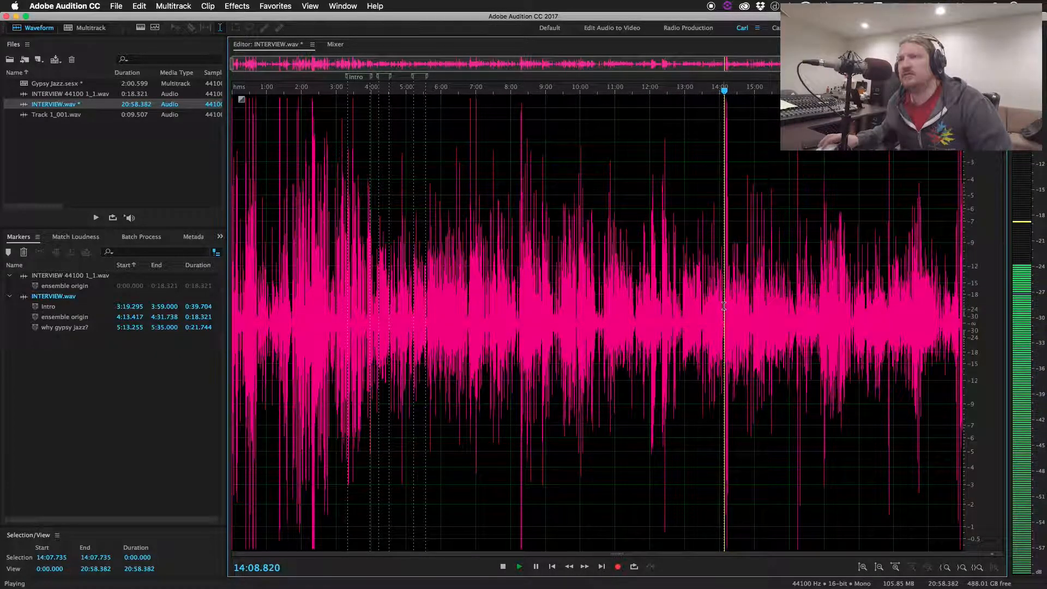
# - Add a marker during playback at about 14:12.4, stop playback, and shift the marker to 14:12.557
pyautogui.scroll(3, 724, 304)
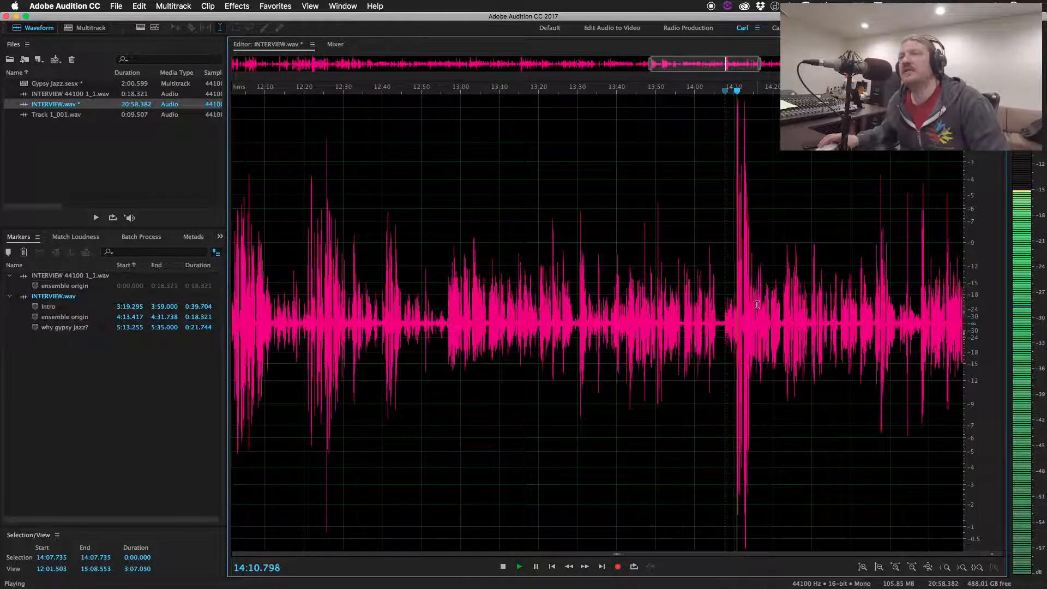
pyautogui.press('m')
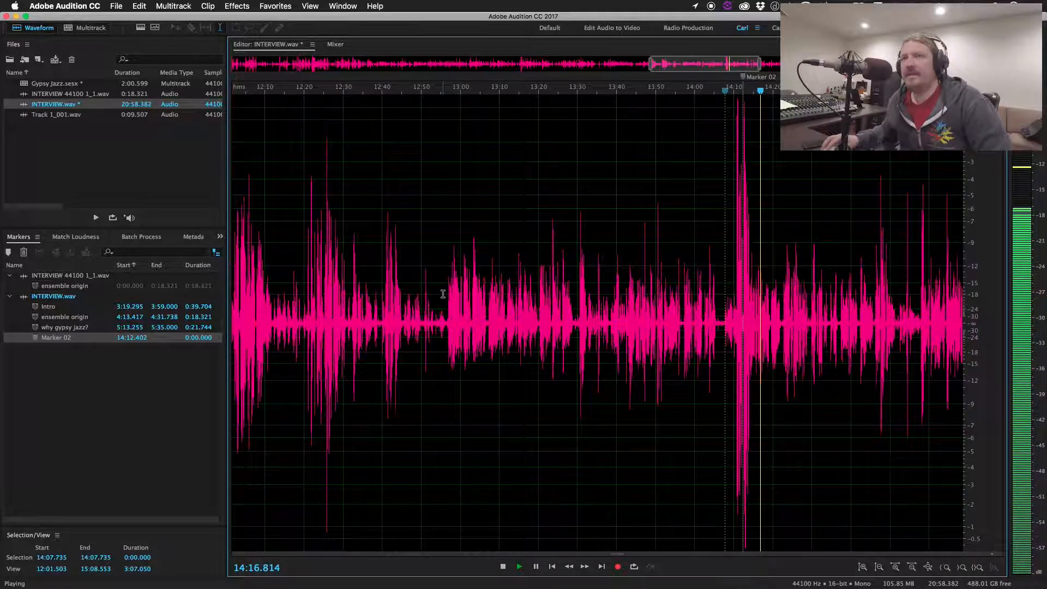
pyautogui.press('space')
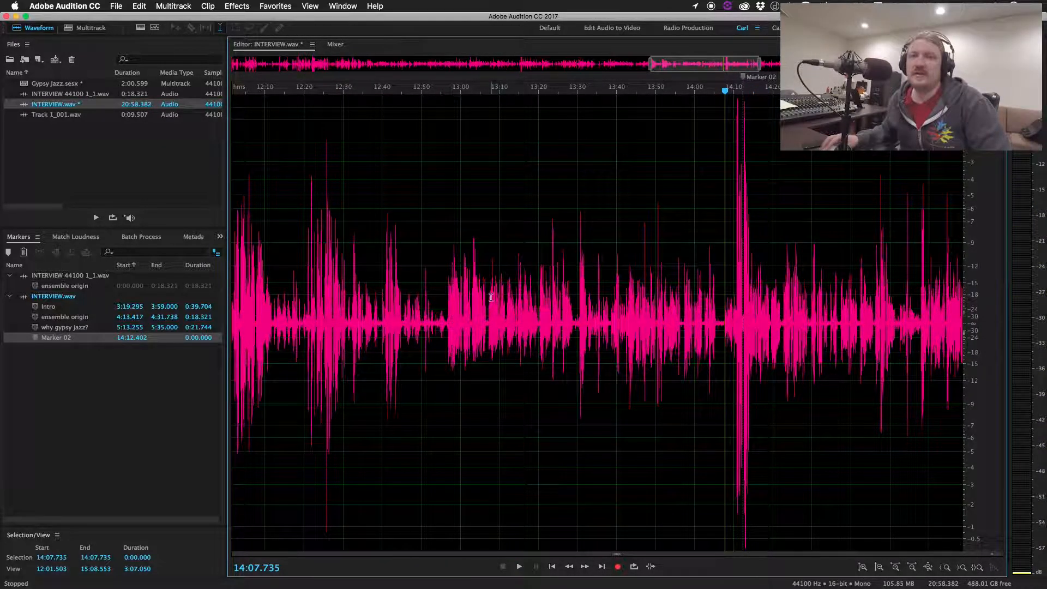
pyautogui.scroll(10, 756, 234)
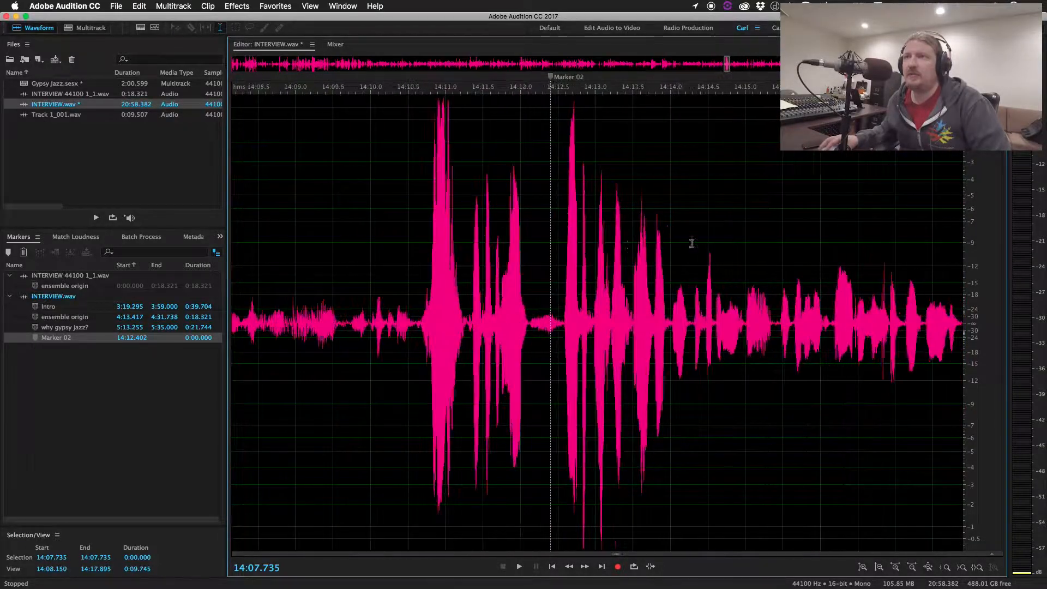
pyautogui.moveTo(544, 79); pyautogui.dragTo(554, 79)
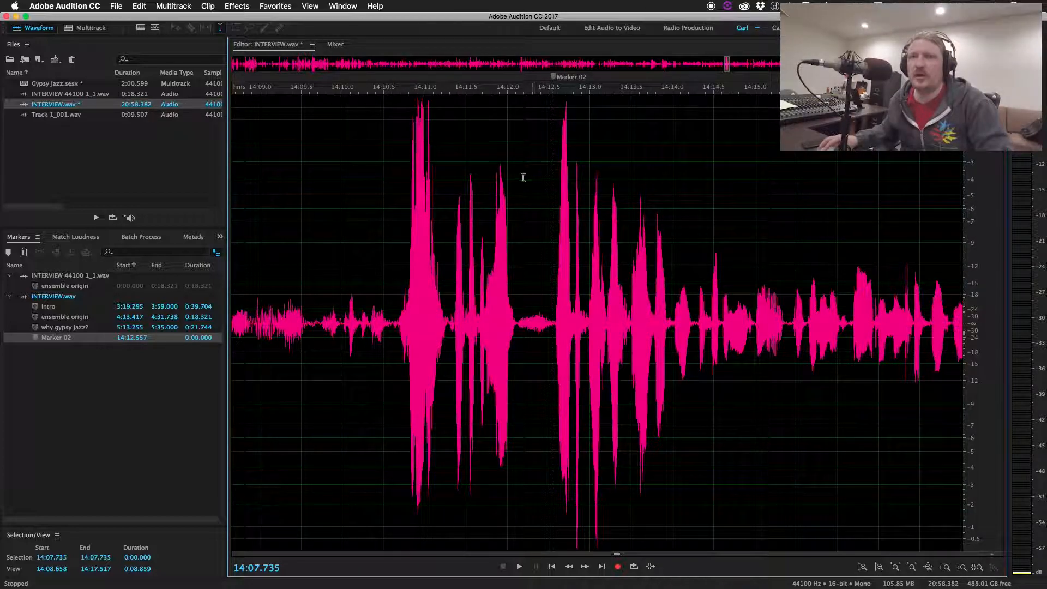
# - Play from the new marker at 14:12.557 and turn it into a range ending at about 14:23.5
pyautogui.scroll(-5, 601, 266)
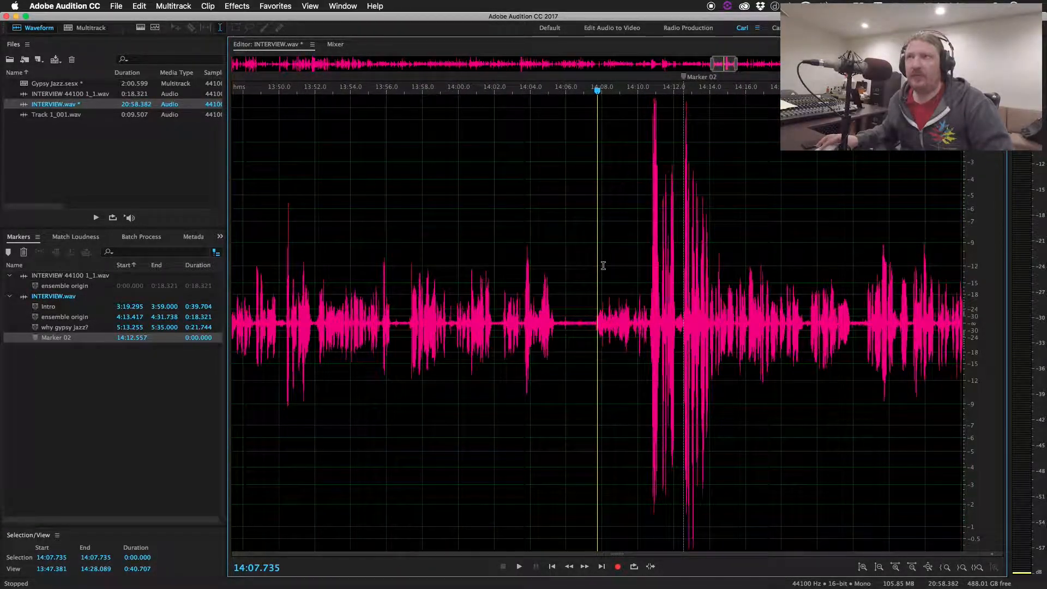
pyautogui.hscroll(3, 603, 266)
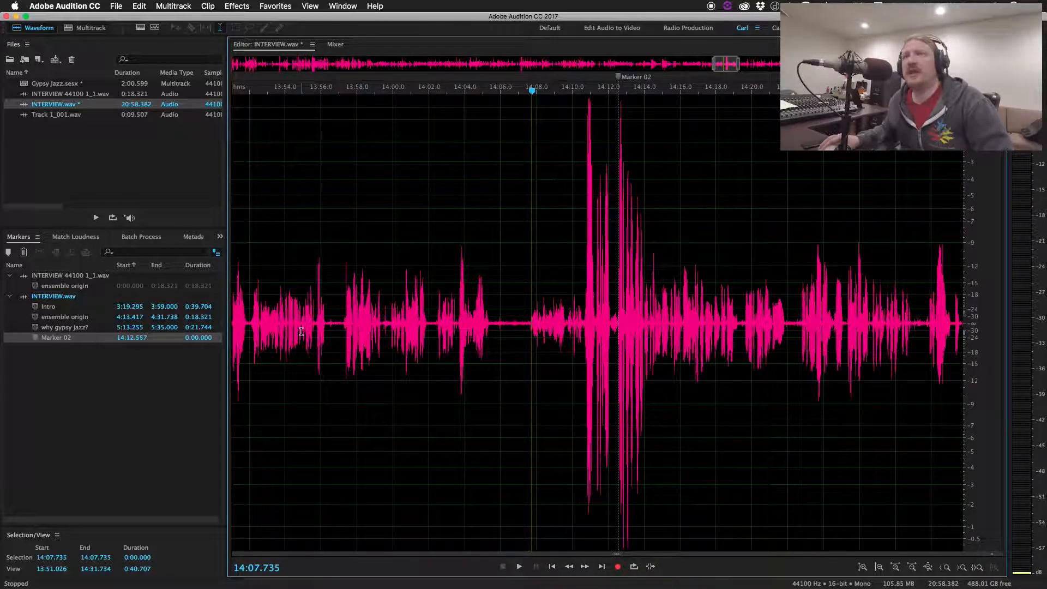
pyautogui.click(617, 123)
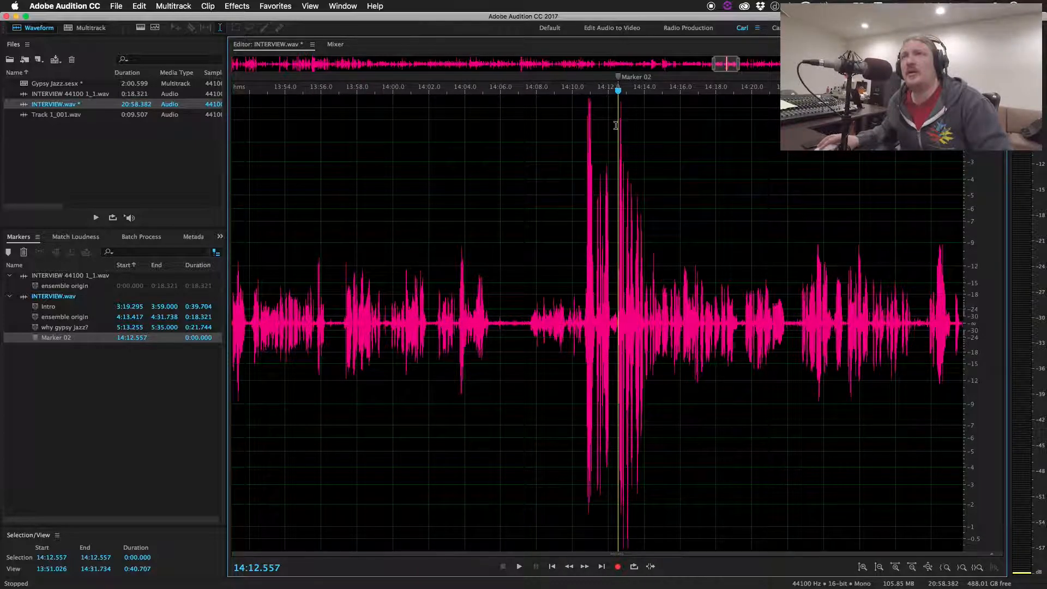
pyautogui.press('space')
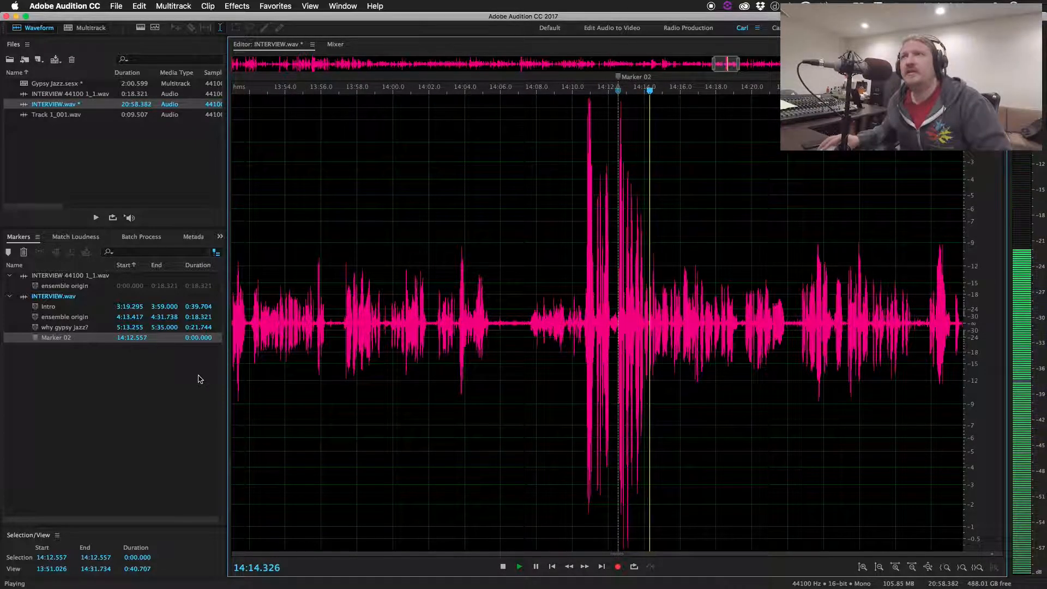
pyautogui.moveTo(193, 338); pyautogui.dragTo(277, 338)
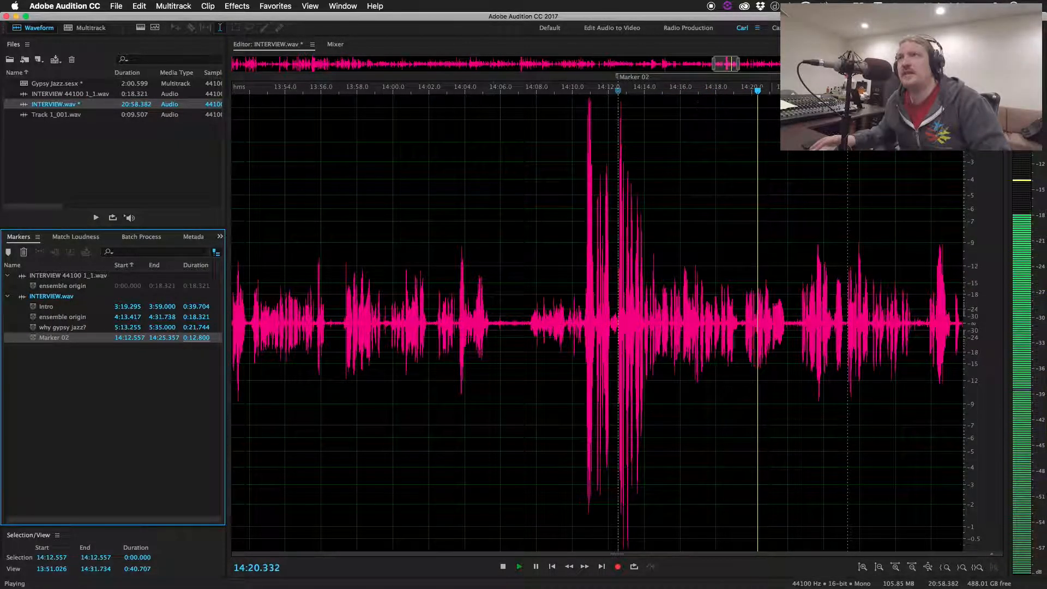
pyautogui.moveTo(849, 77)
pyautogui.mouseDown()
pyautogui.moveTo(754, 82)
pyautogui.moveTo(815, 82)
pyautogui.mouseUp()
pyautogui.press('space')
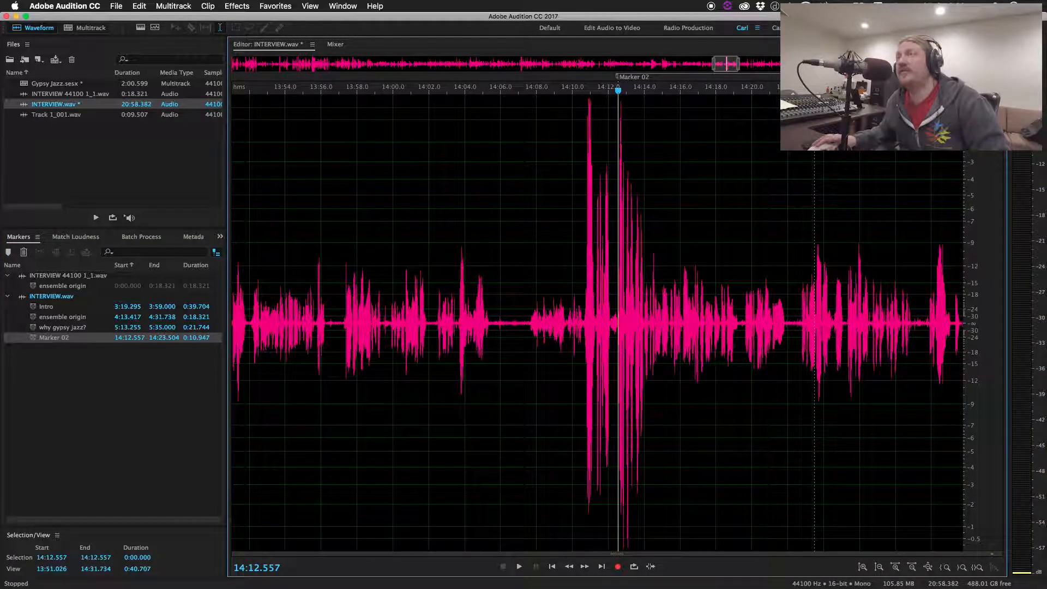
# - Extend the new marker range's end to 14:51.776, listening from about 14:49.6 to locate the end of the passage
pyautogui.moveTo(816, 82)
pyautogui.mouseDown()
pyautogui.moveTo(929, 81)
pyautogui.moveTo(832, 82)
pyautogui.moveTo(918, 82)
pyautogui.mouseUp()
pyautogui.hscroll(6, 918, 82)
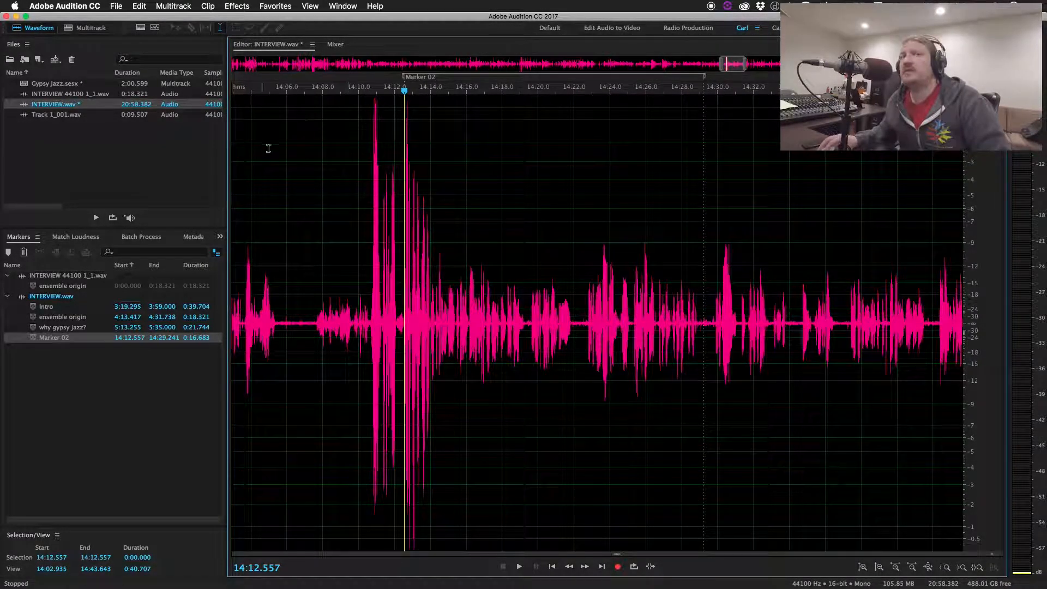
pyautogui.moveTo(705, 81)
pyautogui.mouseDown()
pyautogui.moveTo(840, 81)
pyautogui.moveTo(721, 98)
pyautogui.moveTo(932, 98)
pyautogui.mouseUp()
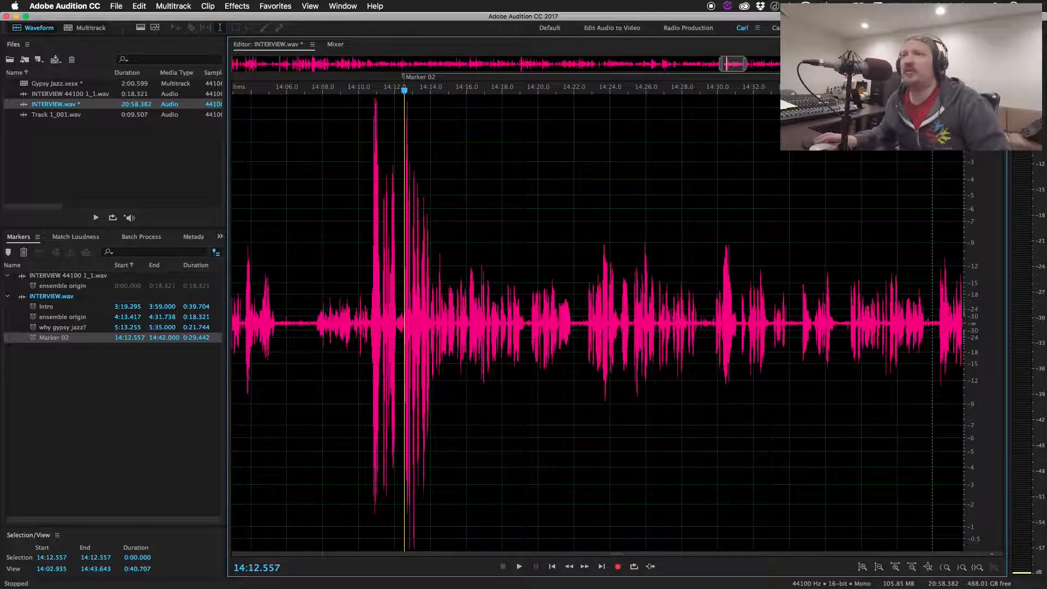
pyautogui.scroll(-7, 698, 405)
pyautogui.hscroll(8, 699, 405)
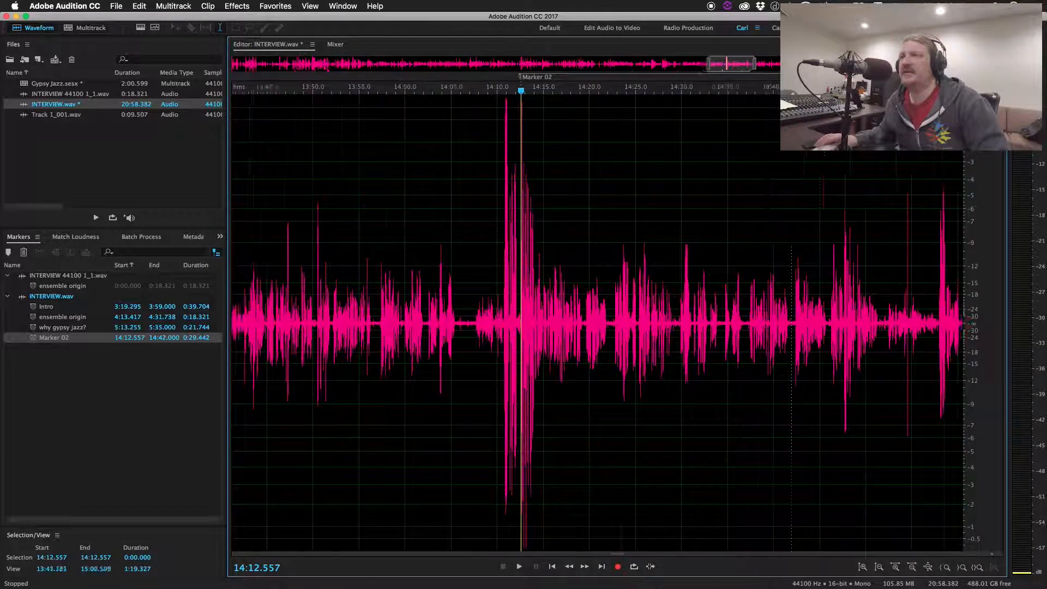
pyautogui.click(746, 229)
pyautogui.press('space')
pyautogui.press('space')
pyautogui.click(711, 203)
pyautogui.press('space')
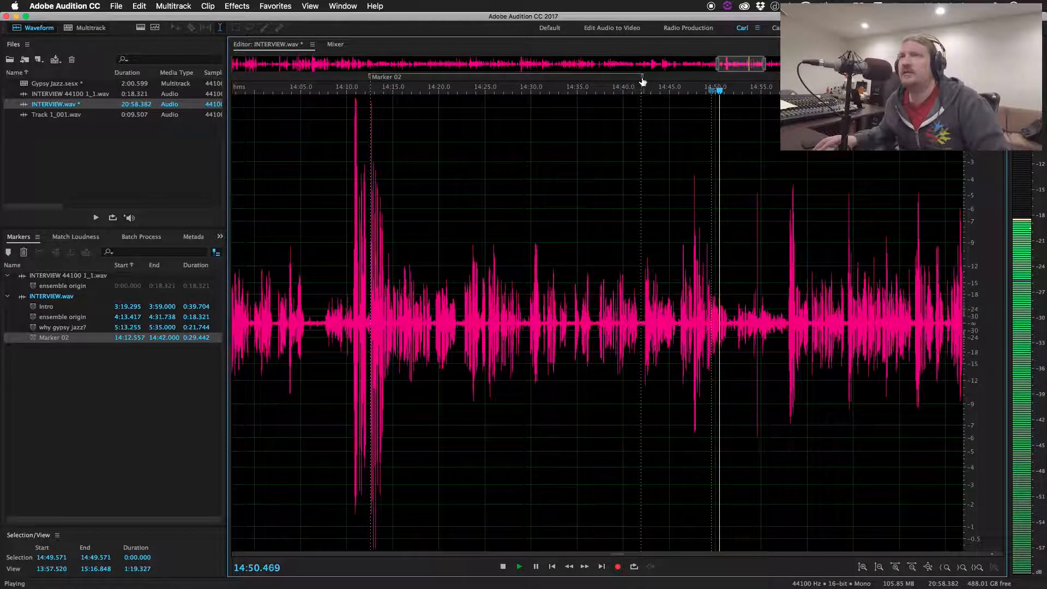
pyautogui.moveTo(642, 76); pyautogui.dragTo(730, 82)
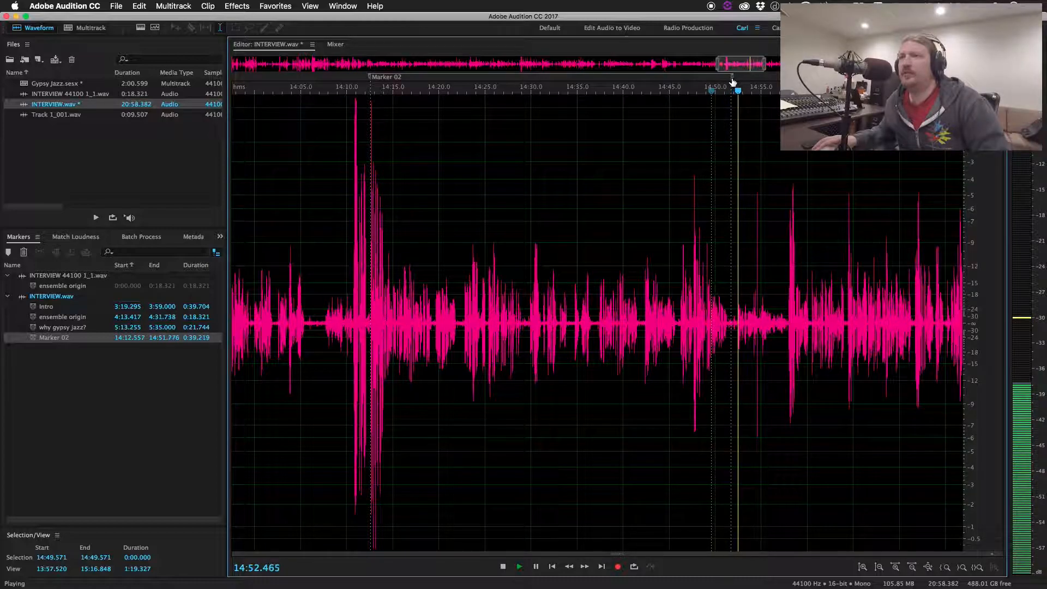
pyautogui.press('space')
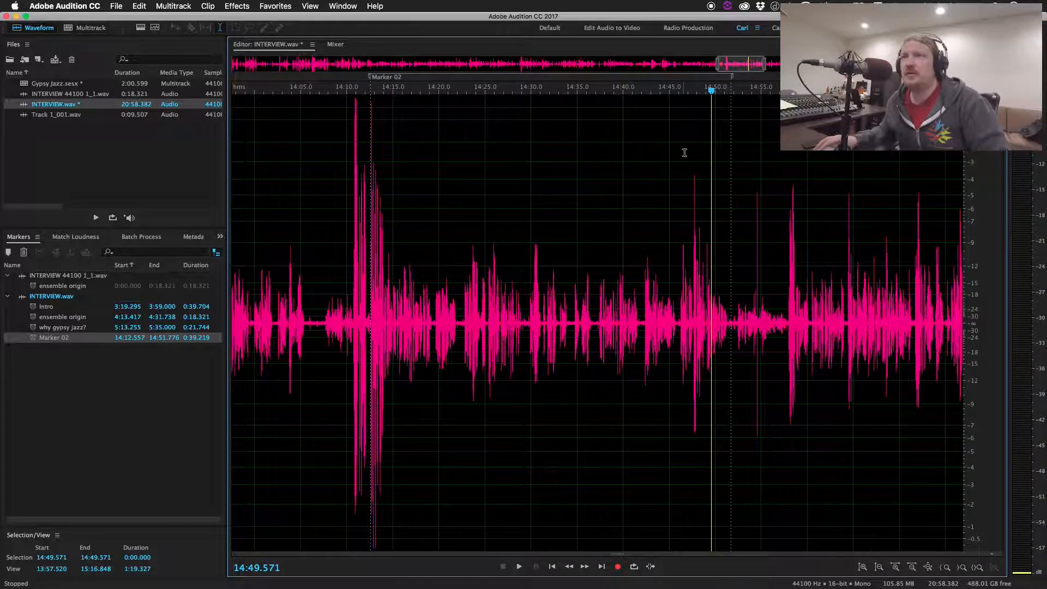
# - Rename the 14:12.557 to 14:51.776 marker range of INTERVIEW.wav as "answer 1"
pyautogui.doubleClick(57, 338)
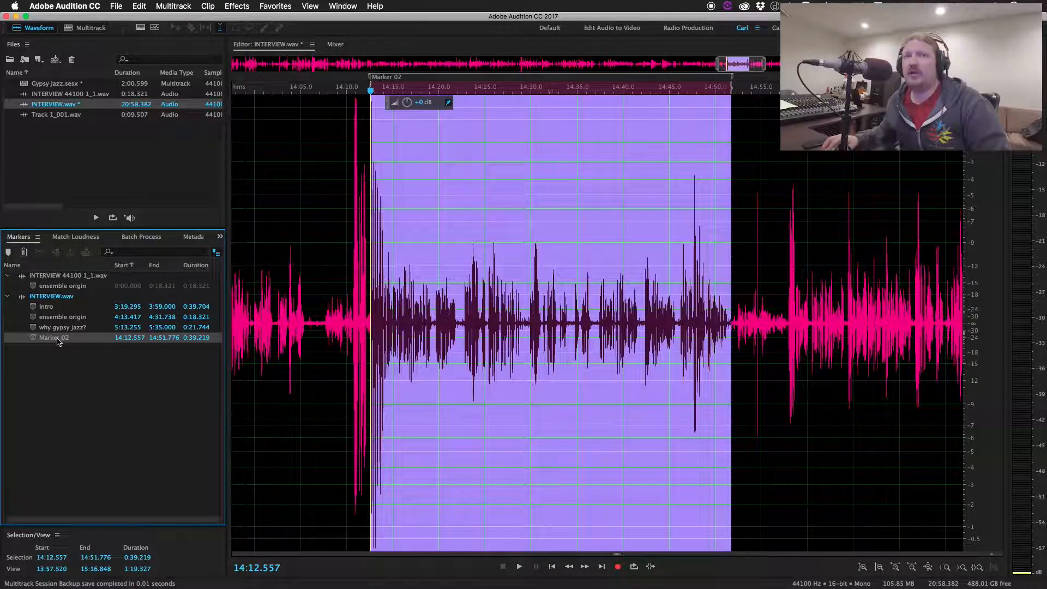
pyautogui.click(53, 337)
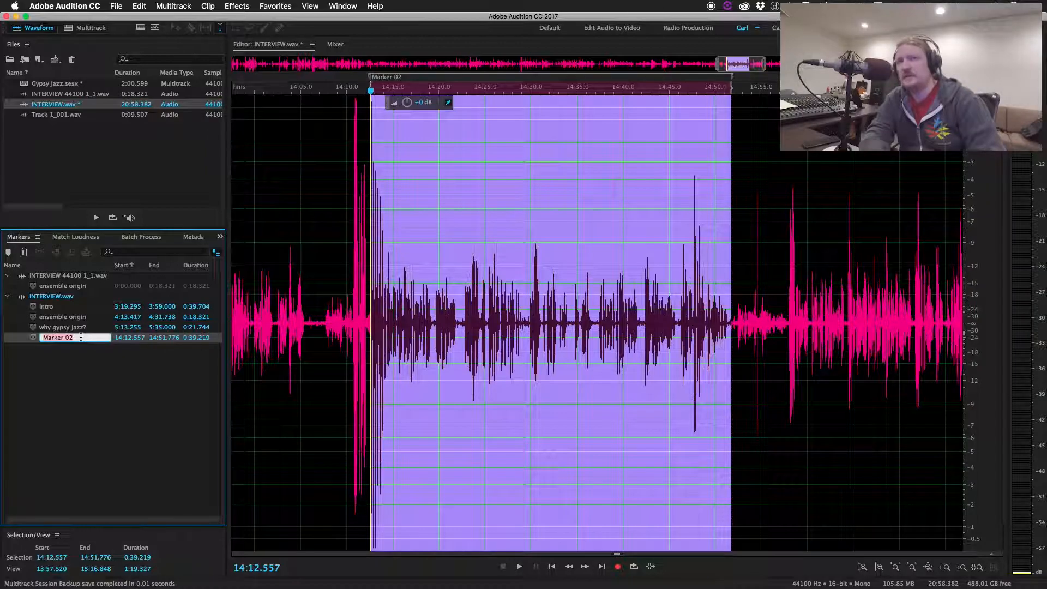
pyautogui.click(87, 408)
pyautogui.click(54, 339)
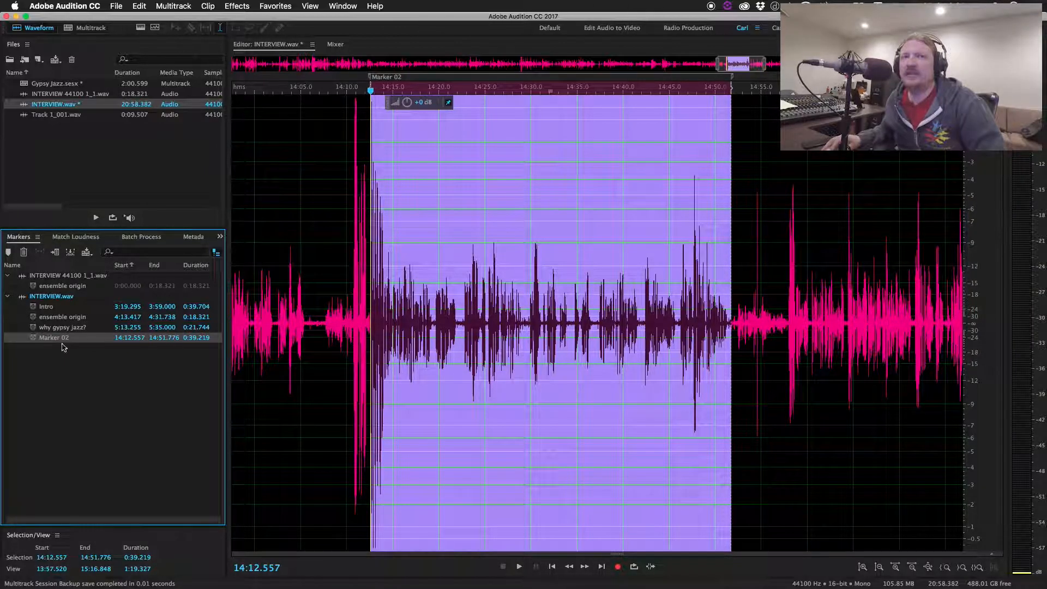
pyautogui.click(55, 339)
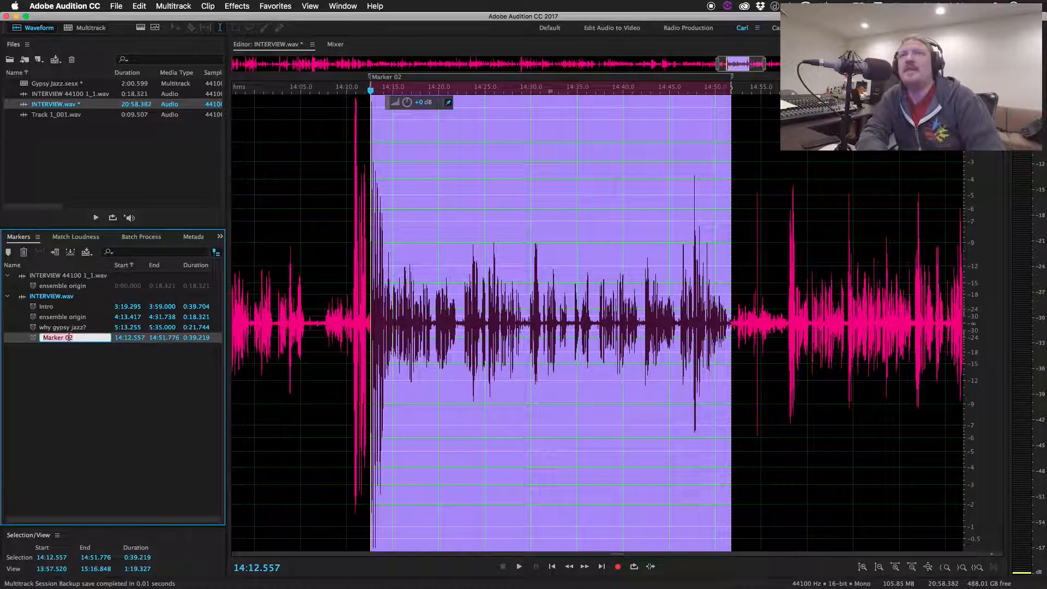
pyautogui.write('answer 1')
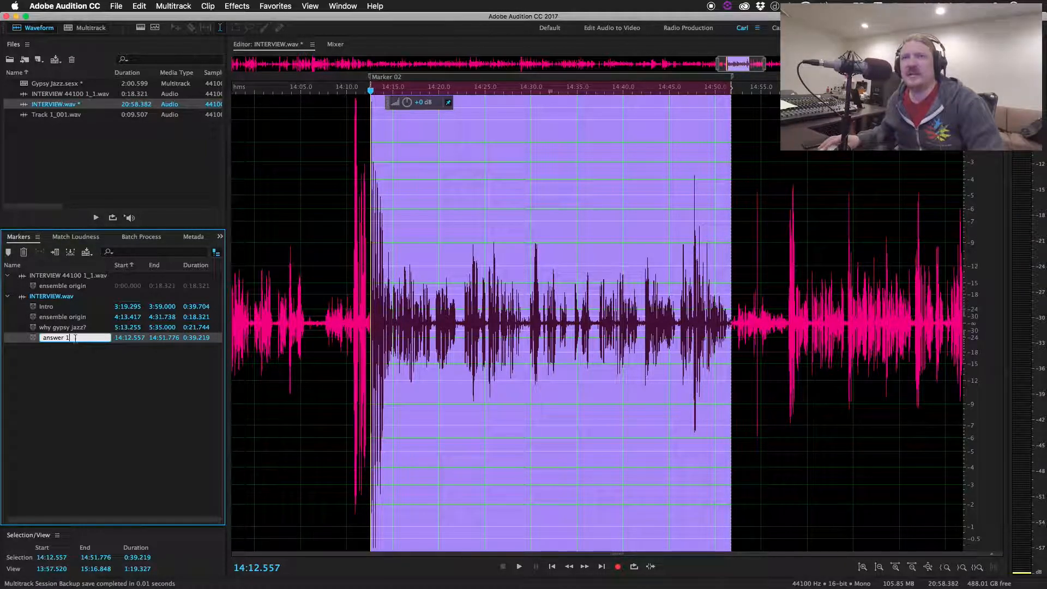
pyautogui.click(318, 324)
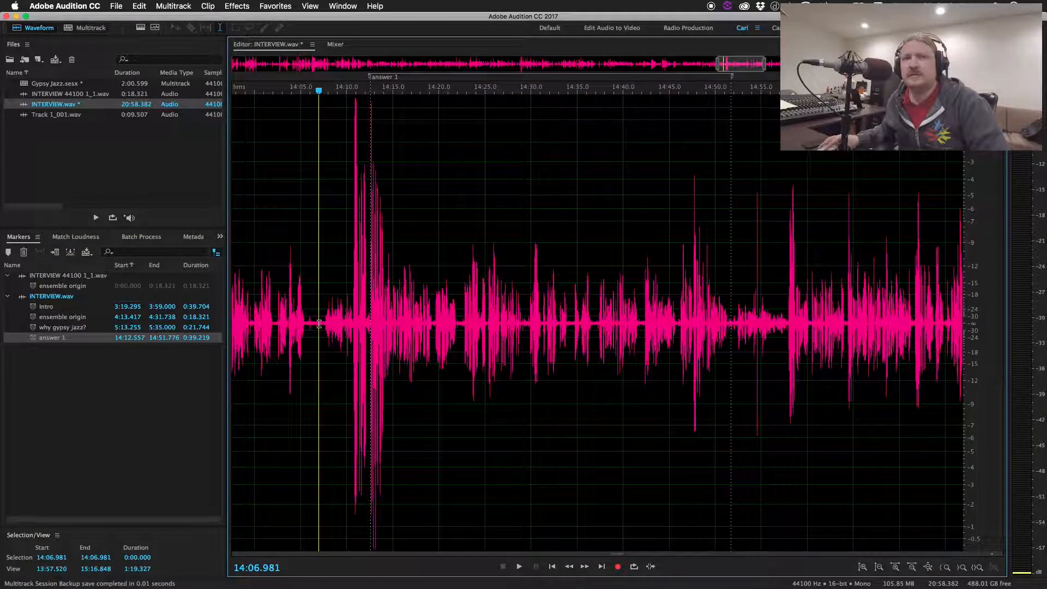
pyautogui.click(66, 338)
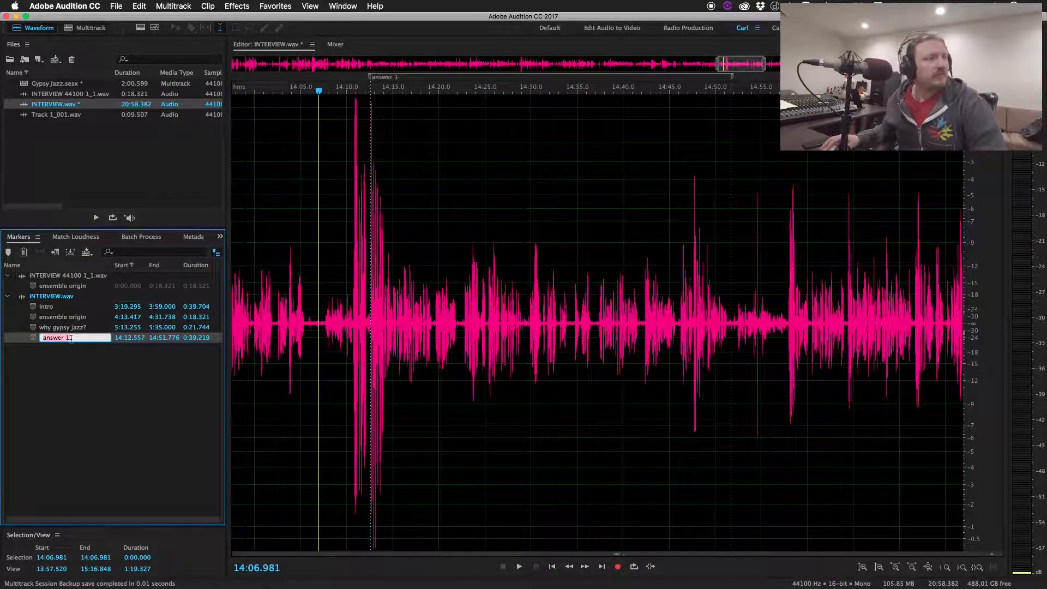
pyautogui.click(322, 330)
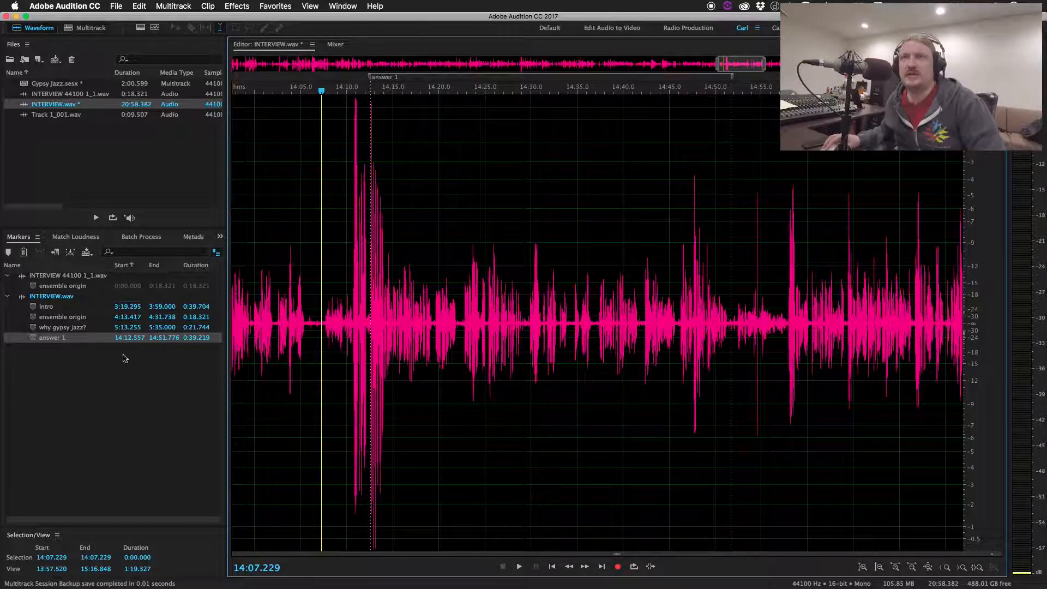
# - Select the answer 1 passage from 14:12.557 to 14:51.776 in the waveform, and clear the selection
pyautogui.scroll(-3, 406, 315)
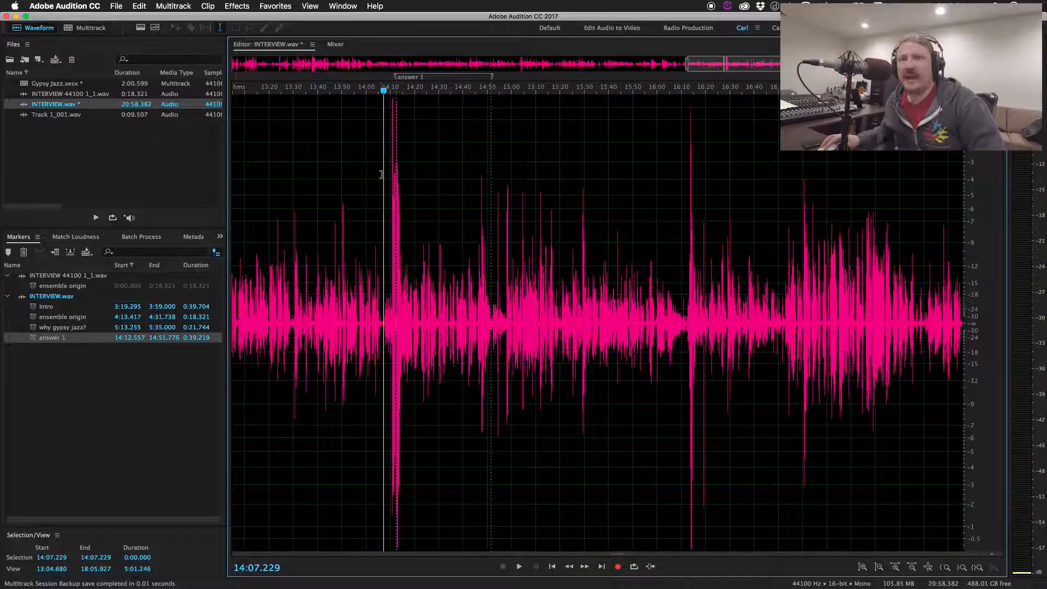
pyautogui.moveTo(395, 125)
pyautogui.mouseDown()
pyautogui.moveTo(475, 190)
pyautogui.moveTo(491, 245)
pyautogui.mouseUp()
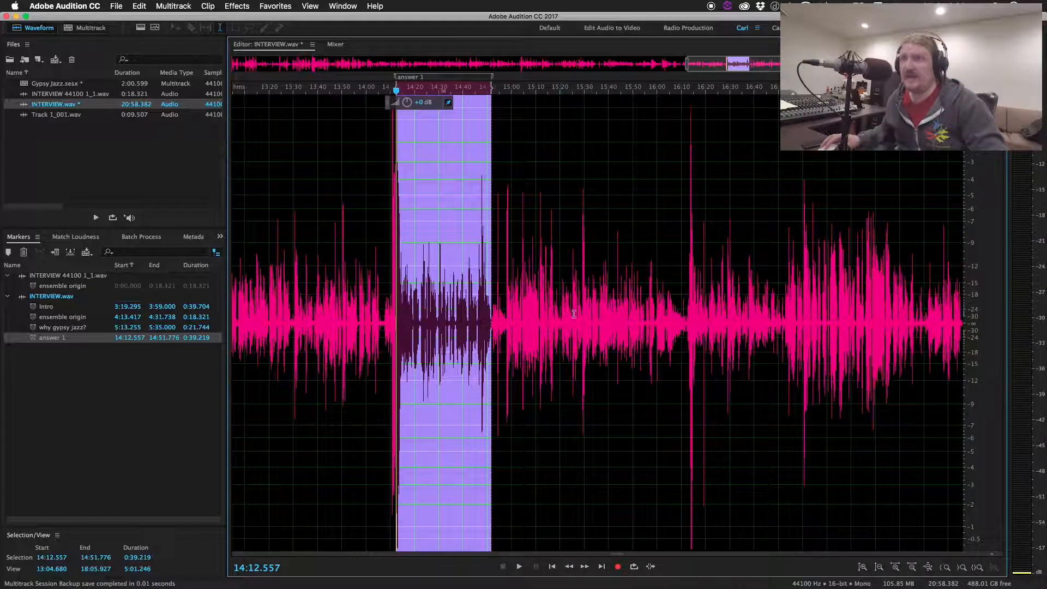
pyautogui.click(593, 312)
# - Listen from about 12:54.4 to find the start of an earlier passage, and place the playhead at 12:56.465
pyautogui.hscroll(-5, 365, 315)
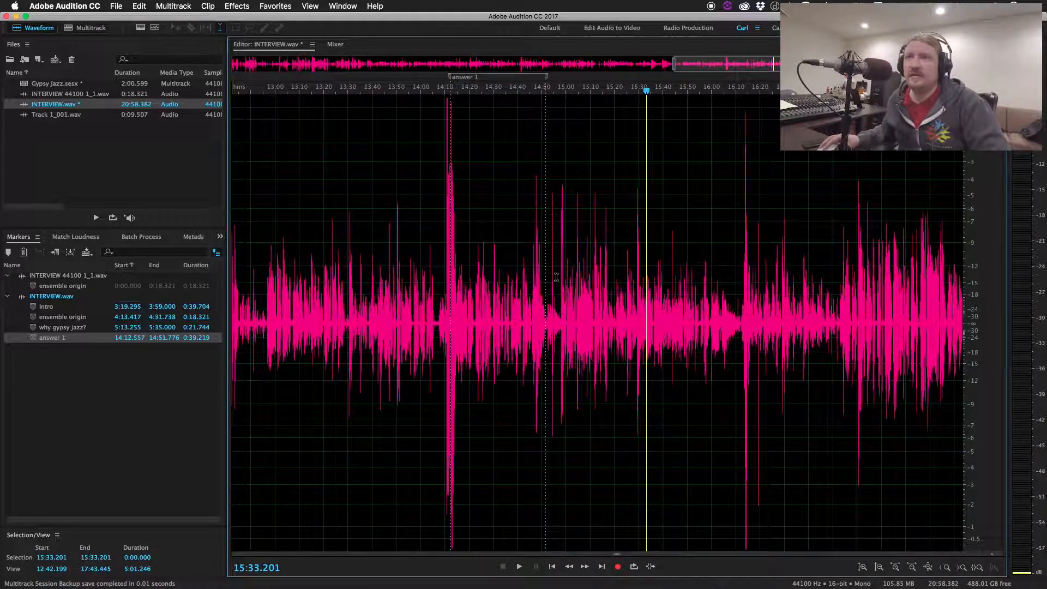
pyautogui.hscroll(-5, 337, 311)
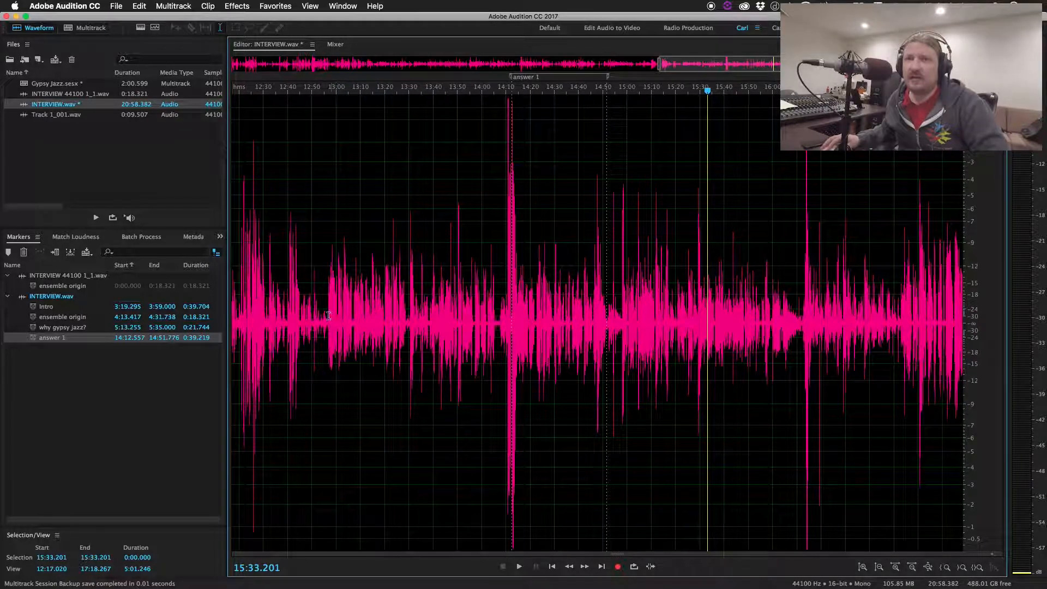
pyautogui.click(327, 317)
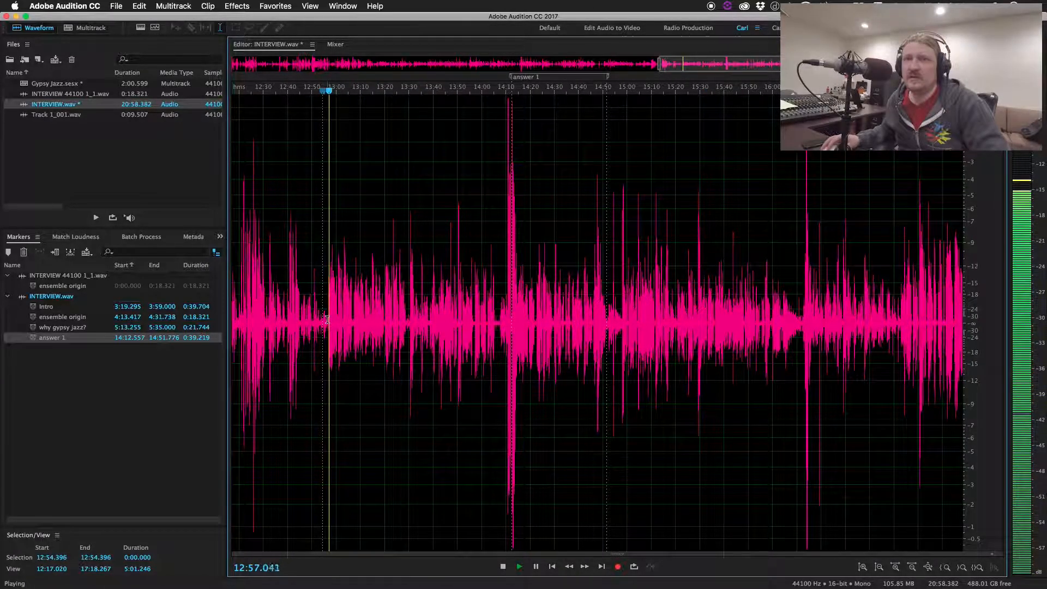
pyautogui.click(327, 319)
pyautogui.press('space')
pyautogui.scroll(5, 327, 319)
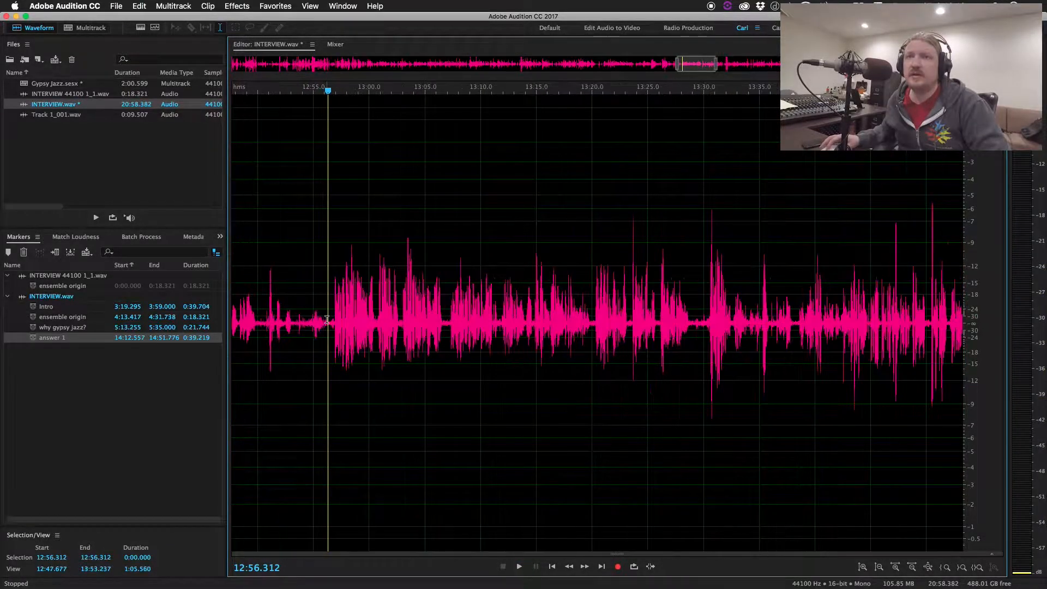
pyautogui.click(330, 317)
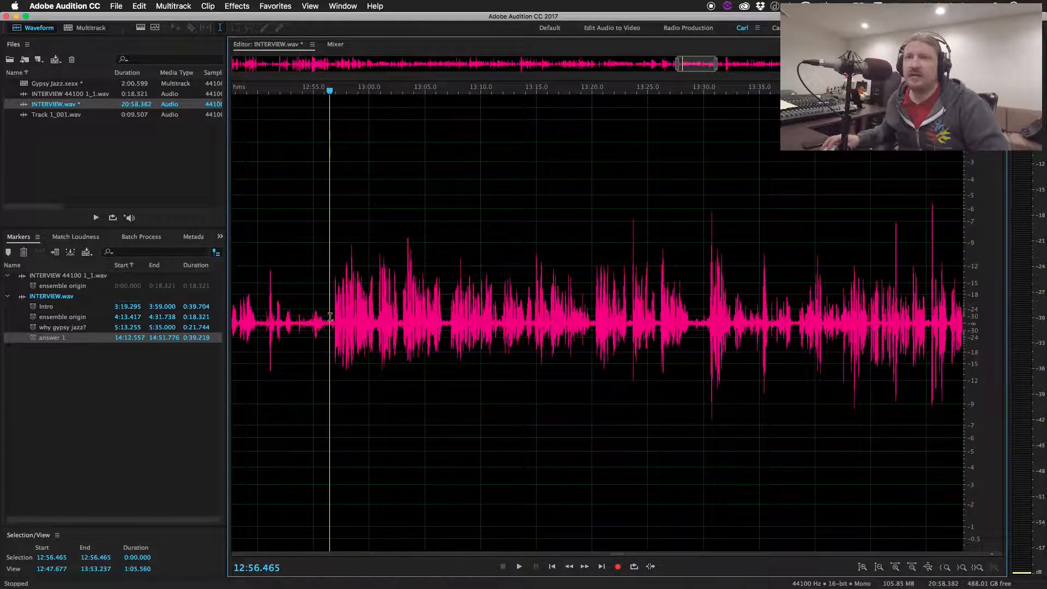
# - Listen from 13:30.000 to find the passage's end, select 12:56.394 to 13:34.079, and add the selection as a marker range
pyautogui.moveTo(330, 317); pyautogui.dragTo(697, 325)
pyautogui.click(682, 320)
pyautogui.press('space')
pyautogui.click(704, 315)
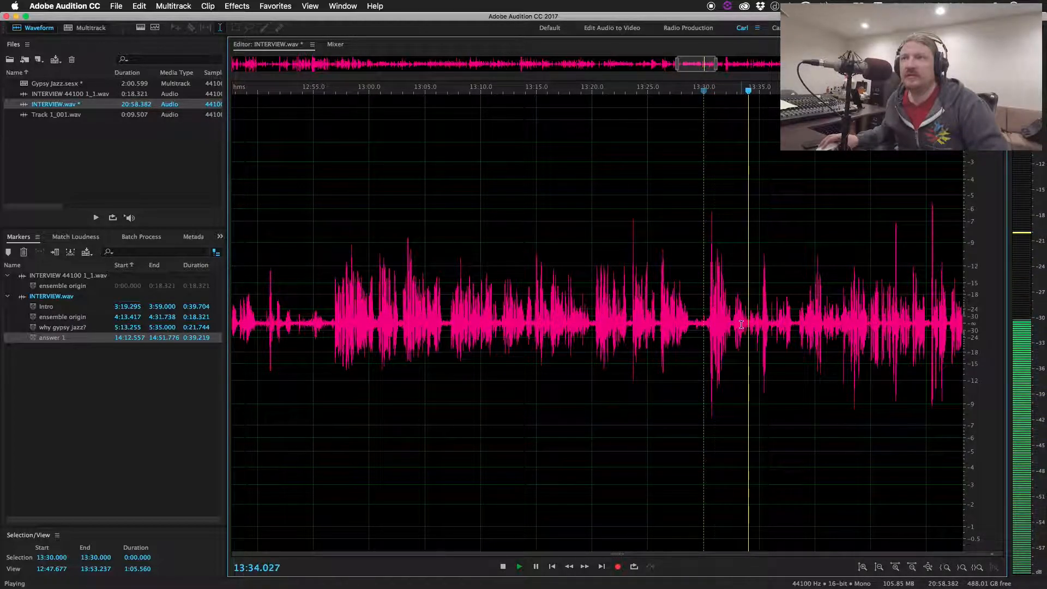
pyautogui.moveTo(750, 324); pyautogui.dragTo(329, 370)
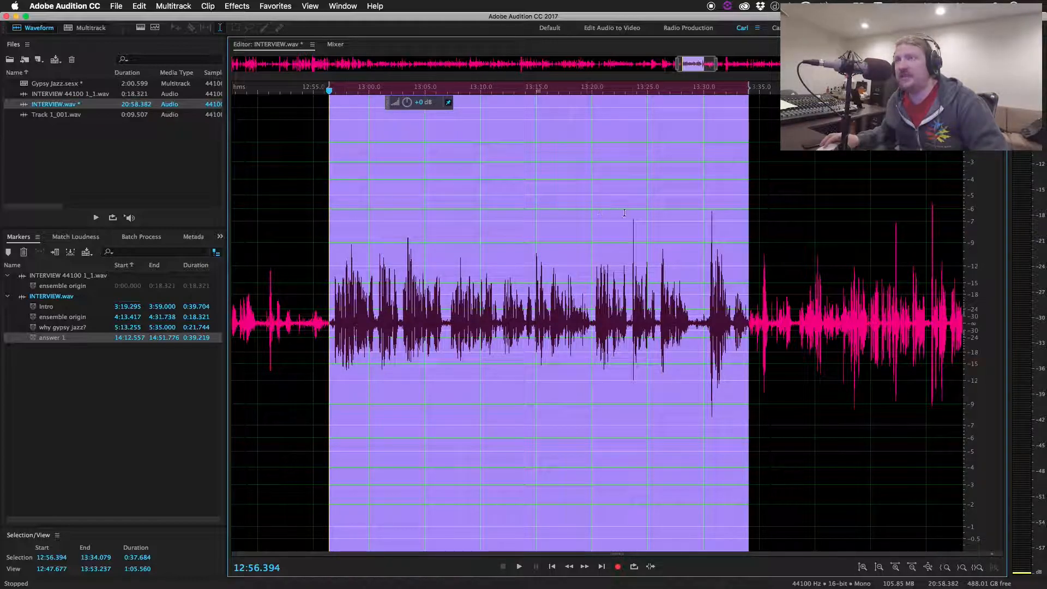
pyautogui.press('m')
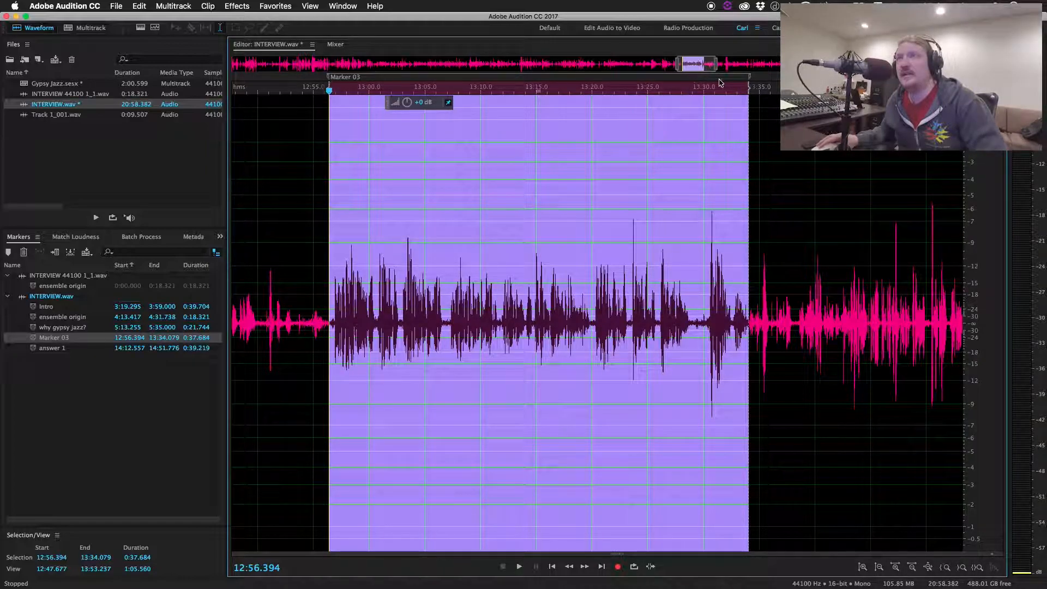
# - Rename the new 12:56.394 to 13:34.079 marker range as "Sweet Georgia Brown pt 2"
pyautogui.click(57, 342)
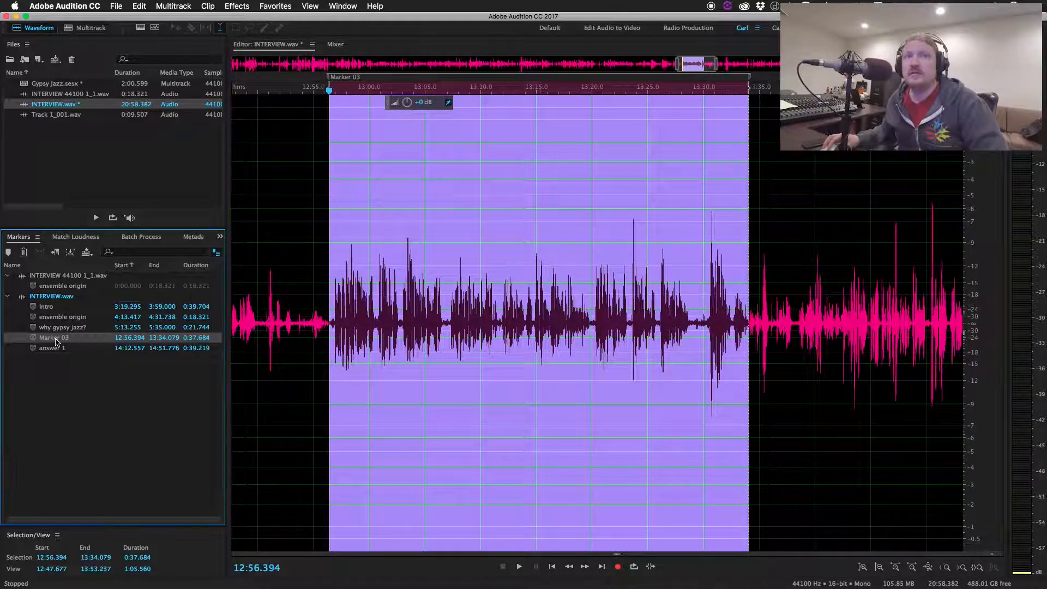
pyautogui.doubleClick(52, 341)
pyautogui.write('S')
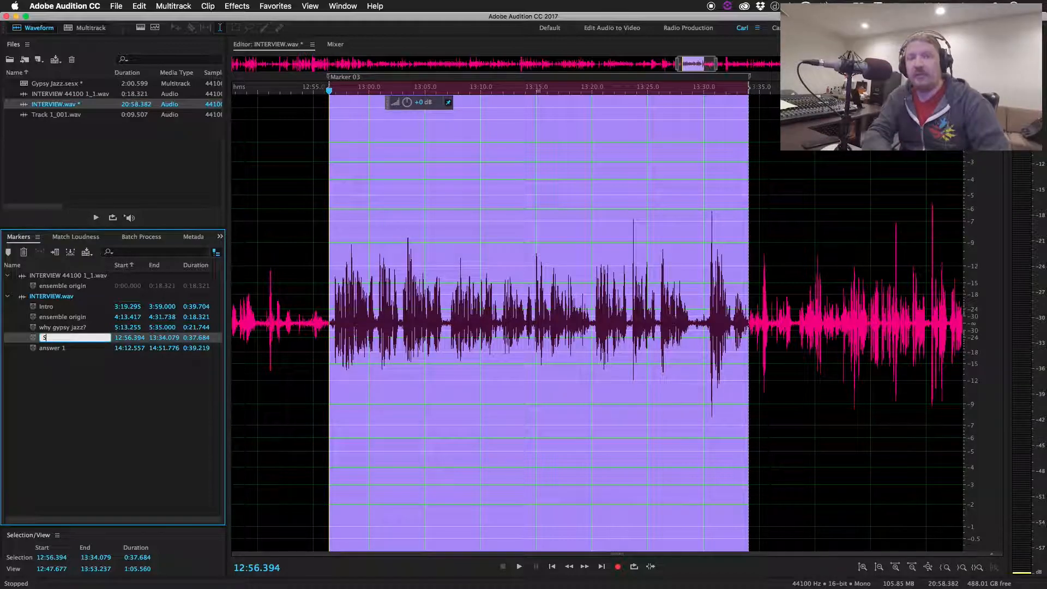
pyautogui.write('weet C')
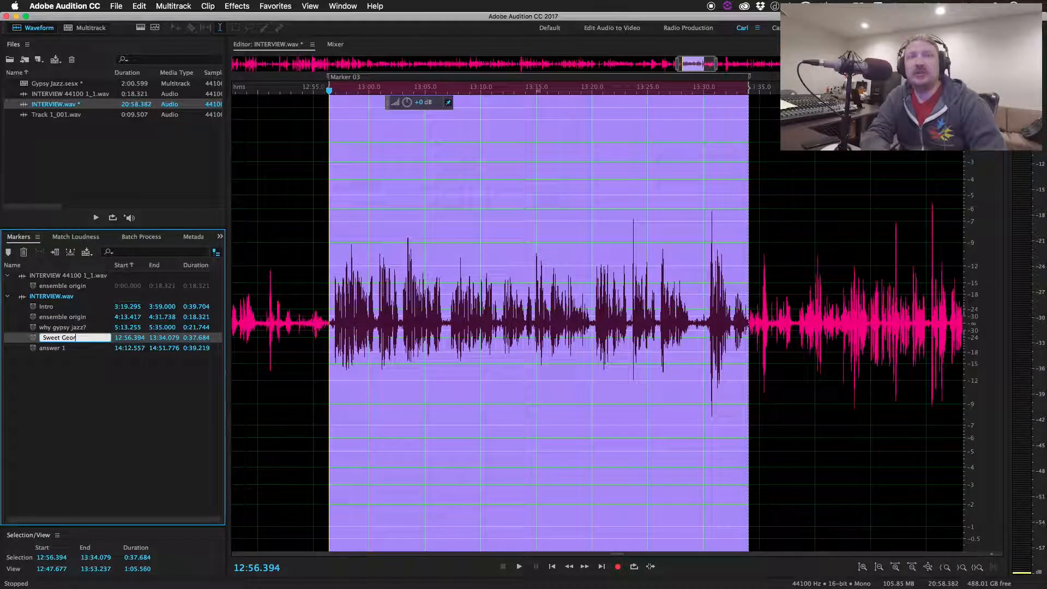
pyautogui.write('eorgia Brown pt 2')
pyautogui.press('Return')
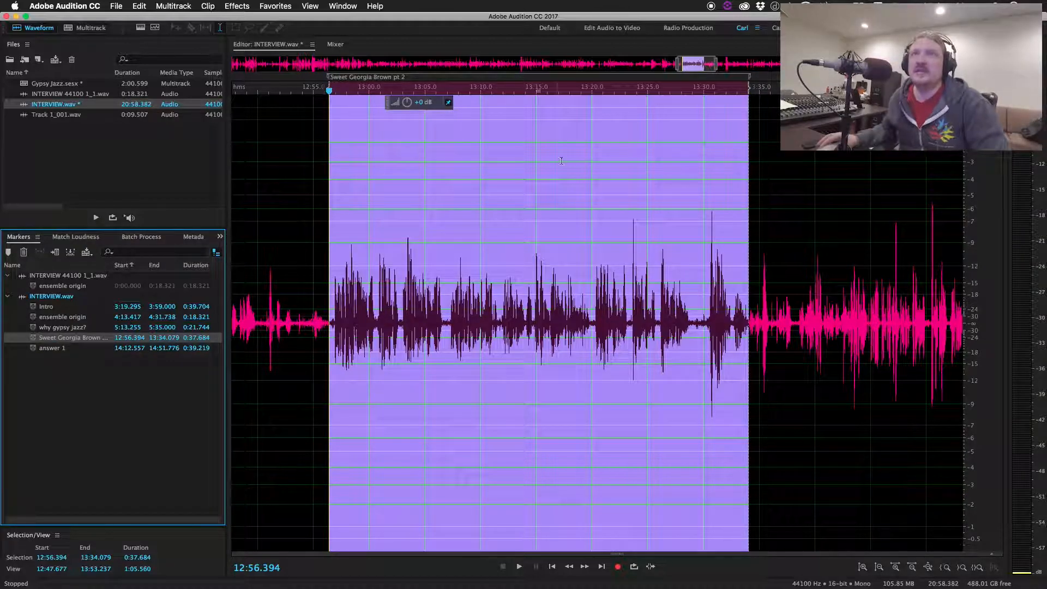
# - Open the Gypsy Jazz.sesx multitrack session and delete the existing voice clip from Track 1
pyautogui.scroll(-8, 530, 152)
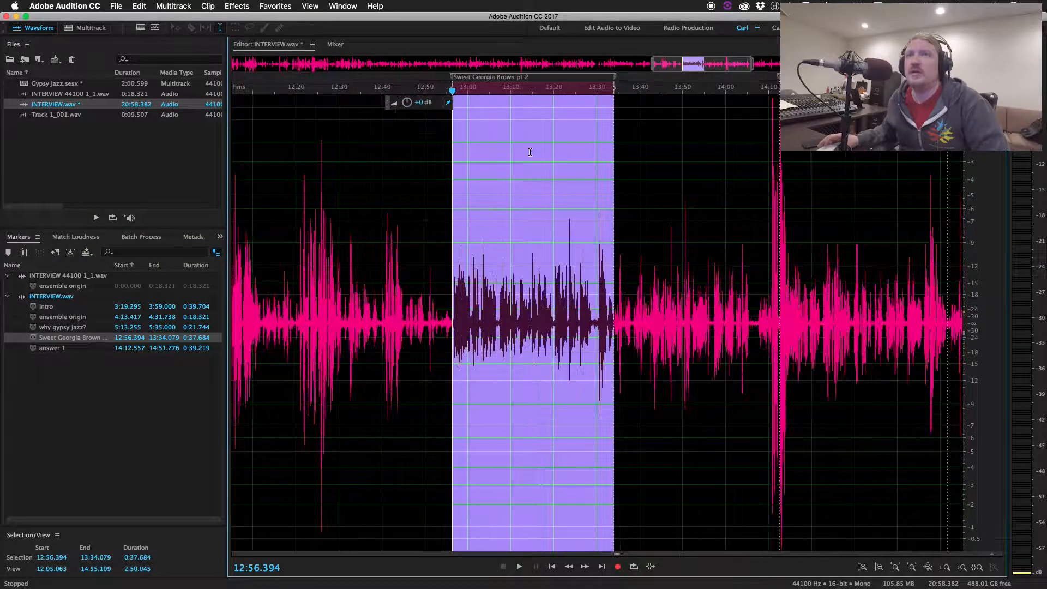
pyautogui.scroll(-3, 472, 131)
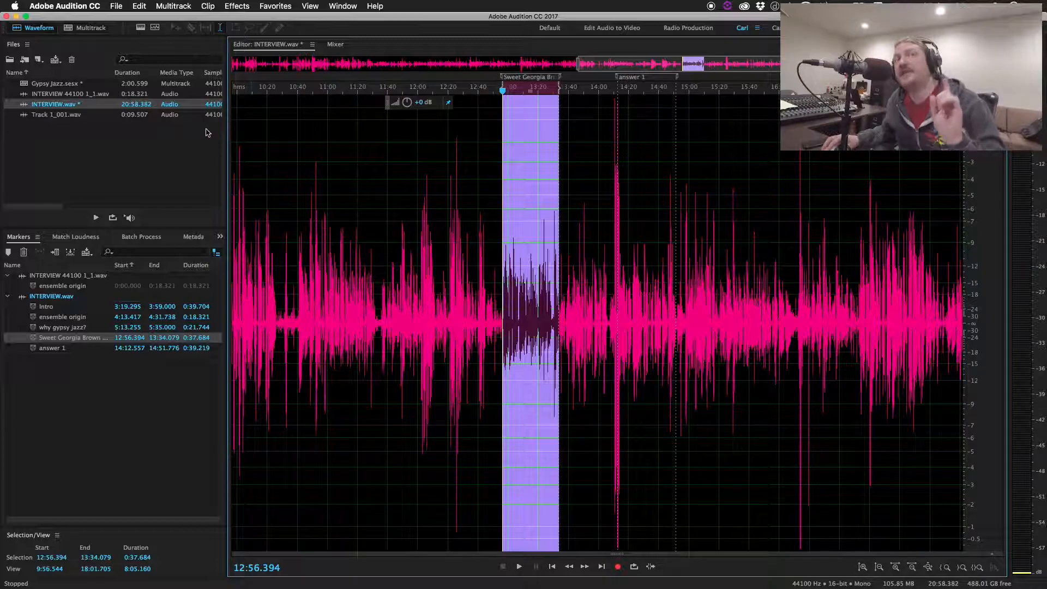
pyautogui.doubleClick(54, 84)
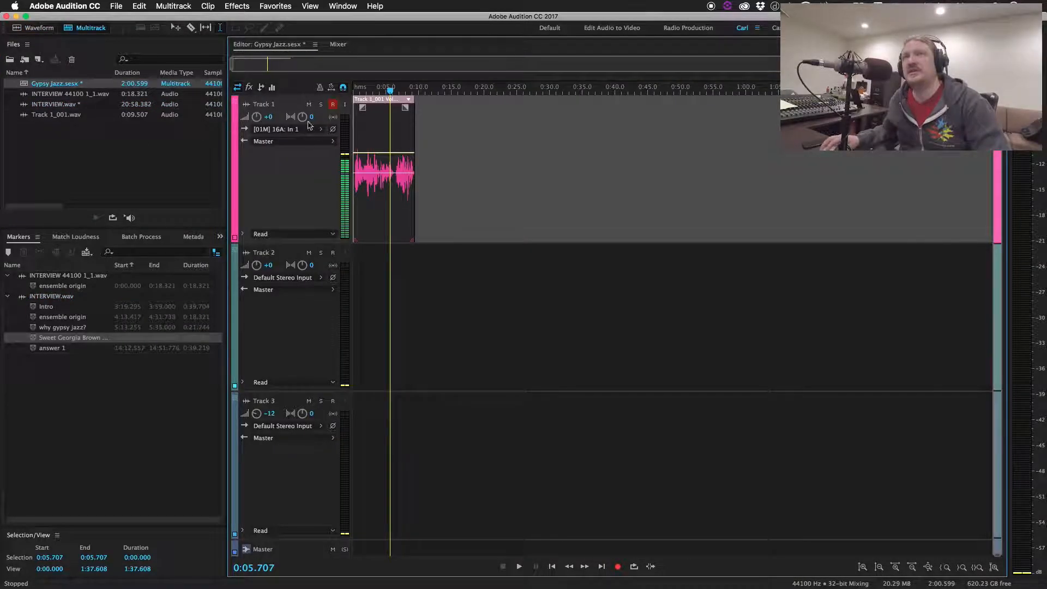
pyautogui.click(369, 116)
pyautogui.press('Delete')
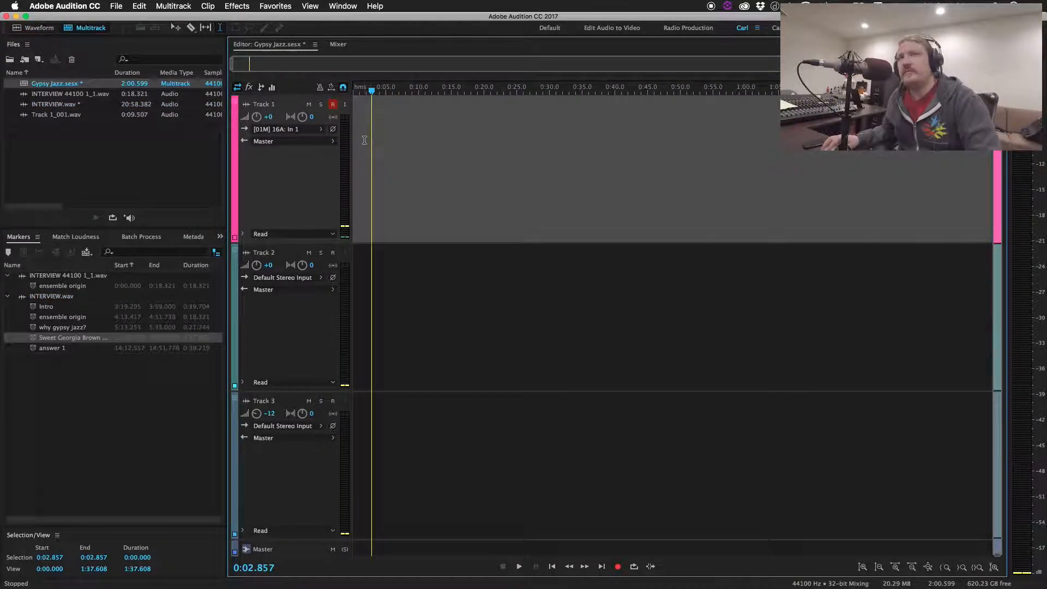
# - Record a new voice take of about 6.7 seconds on Track 1, starting at 0:00.000
pyautogui.click(357, 140)
pyautogui.press('Home')
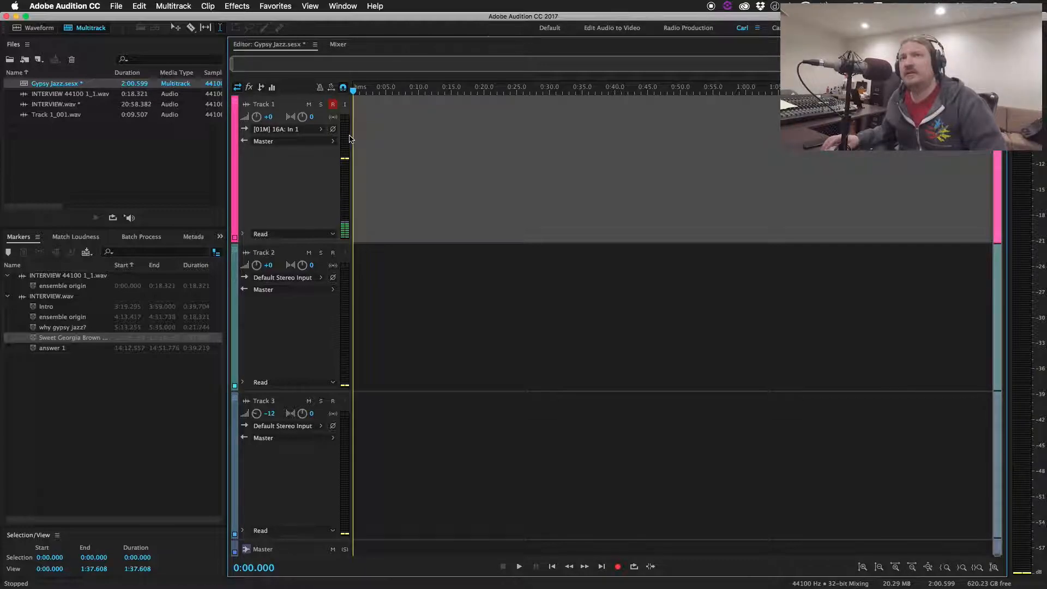
pyautogui.hotkey('shift', 'space')
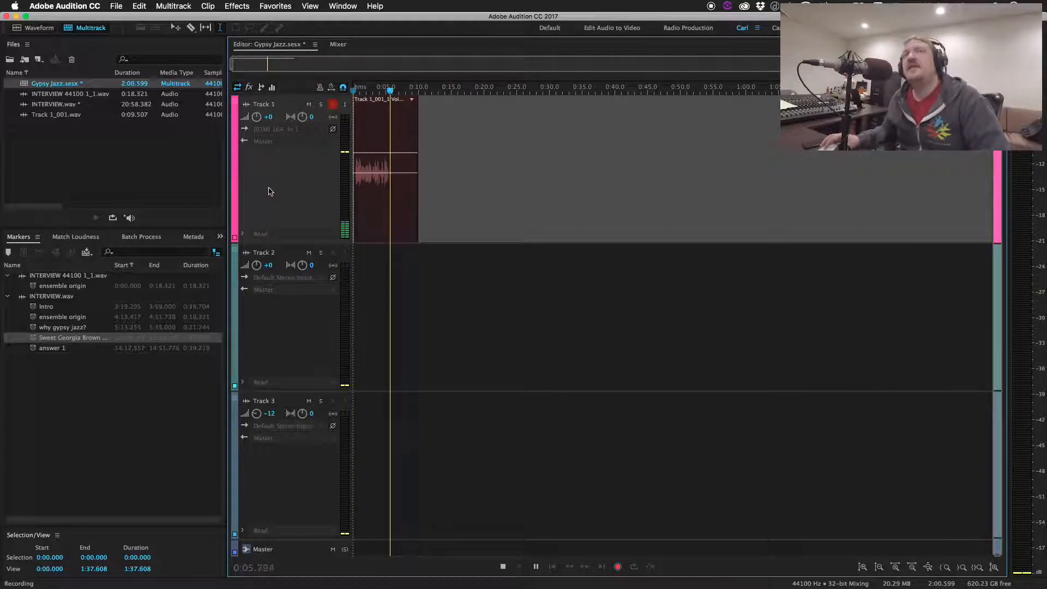
pyautogui.press('space')
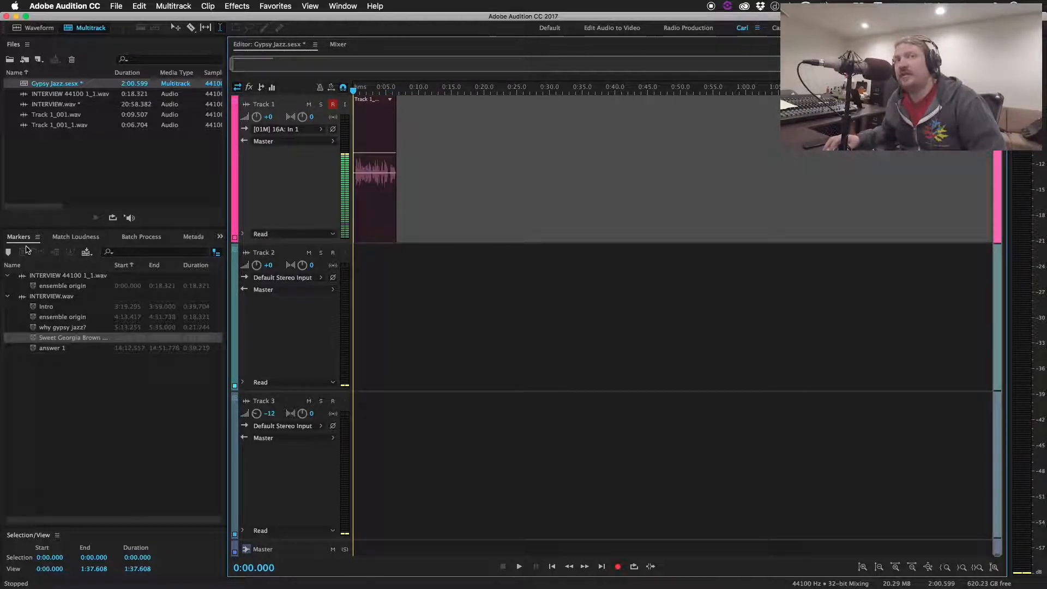
# - Toggle the display of all files' markers off and on, and place the answer 1 range on Track 1 at about 0:13
pyautogui.click(216, 253)
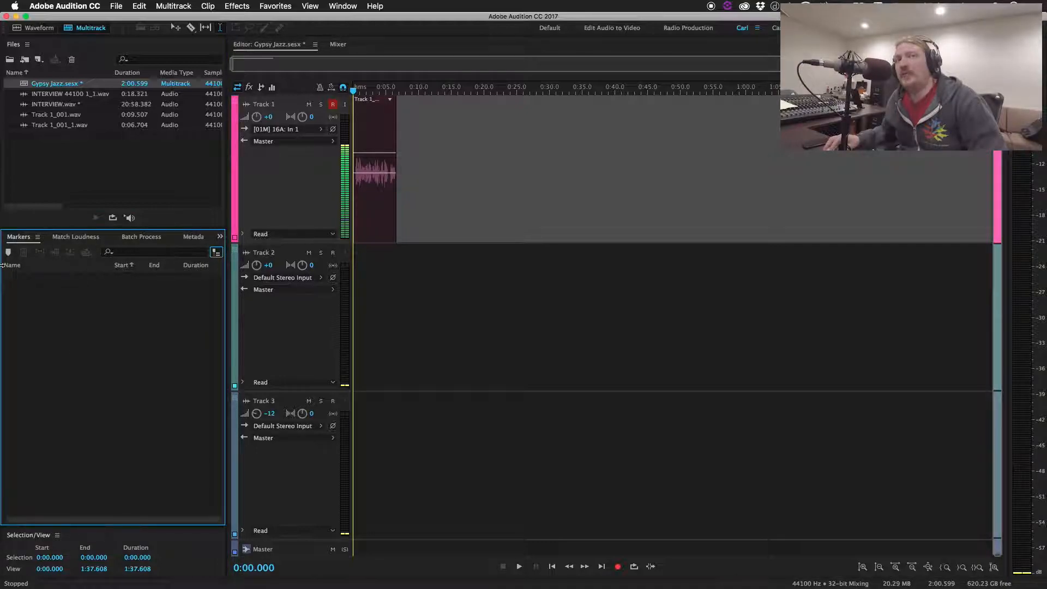
pyautogui.click(217, 252)
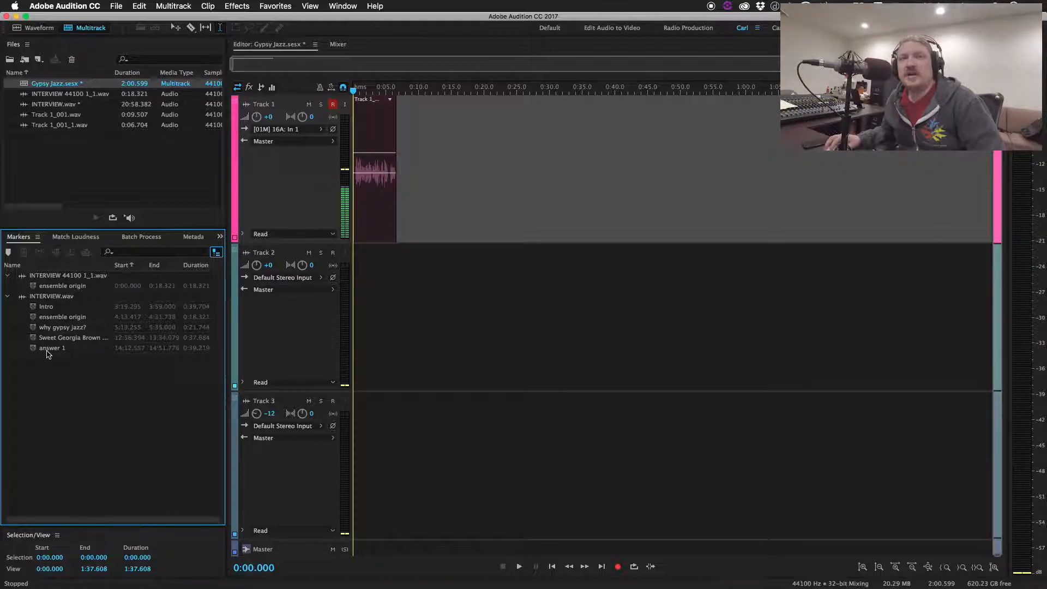
pyautogui.moveTo(45, 352)
pyautogui.mouseDown()
pyautogui.moveTo(163, 327)
pyautogui.moveTo(442, 186)
pyautogui.mouseUp()
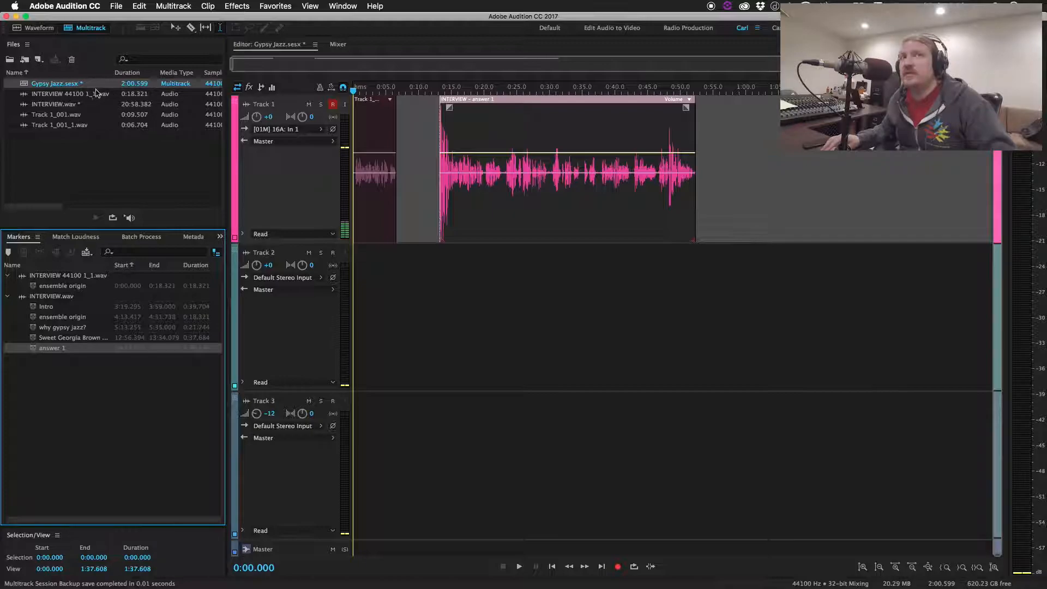
# - Convert the answer 1 clip on Track 1 to a unique copy, and select its new audio file
pyautogui.rightClick(511, 122)
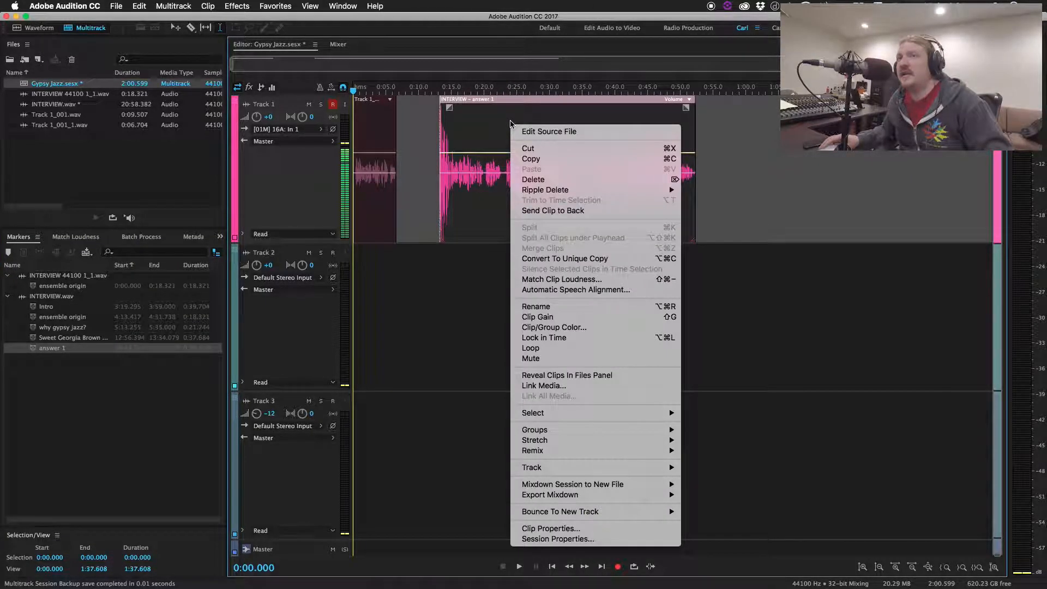
pyautogui.click(561, 260)
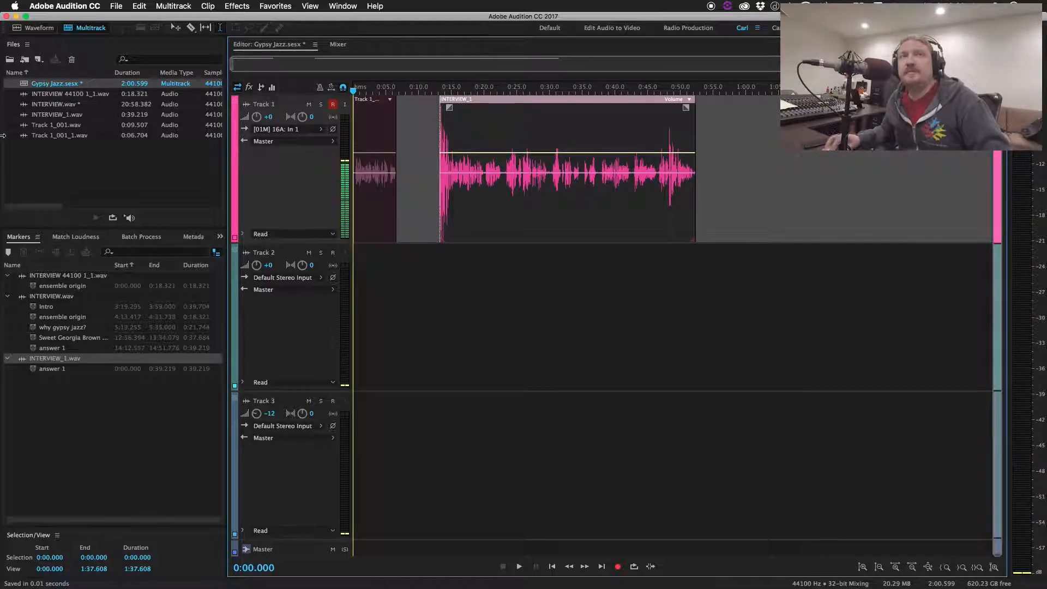
pyautogui.click(73, 116)
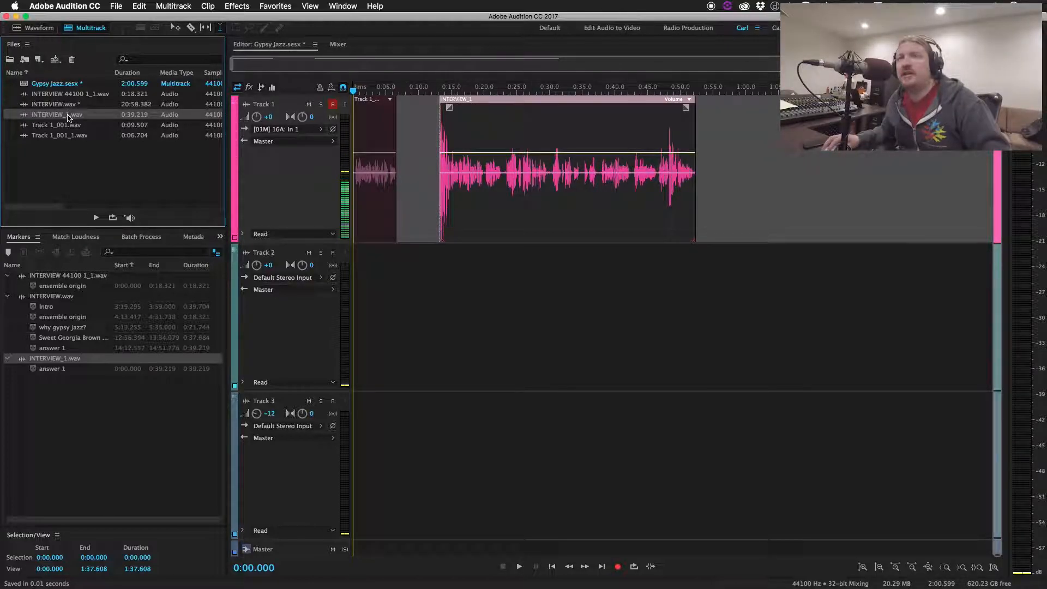
# - Open the INTERVIEW_1 clip's audio in the waveform editor and audition it from about 0:07 and about 0:20
pyautogui.doubleClick(563, 123)
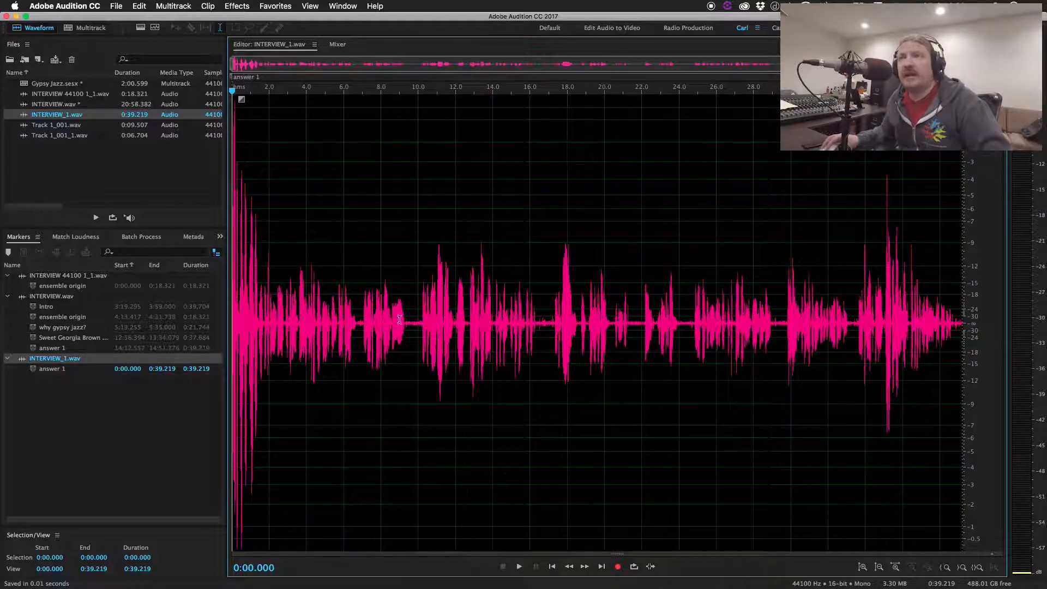
pyautogui.click(743, 318)
pyautogui.click(453, 338)
pyautogui.click(322, 299)
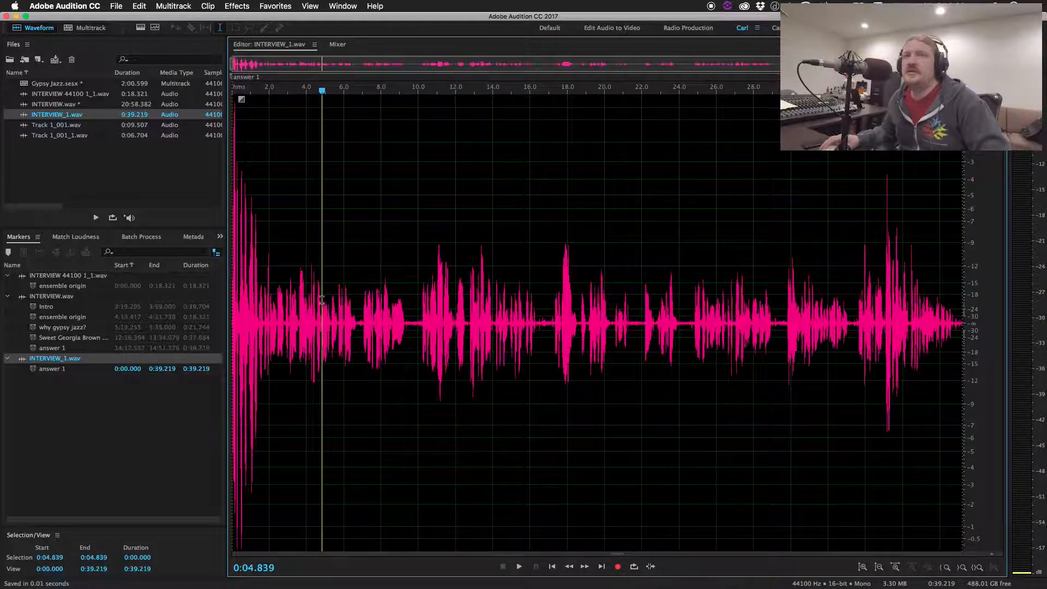
pyautogui.click(362, 318)
pyautogui.press('space')
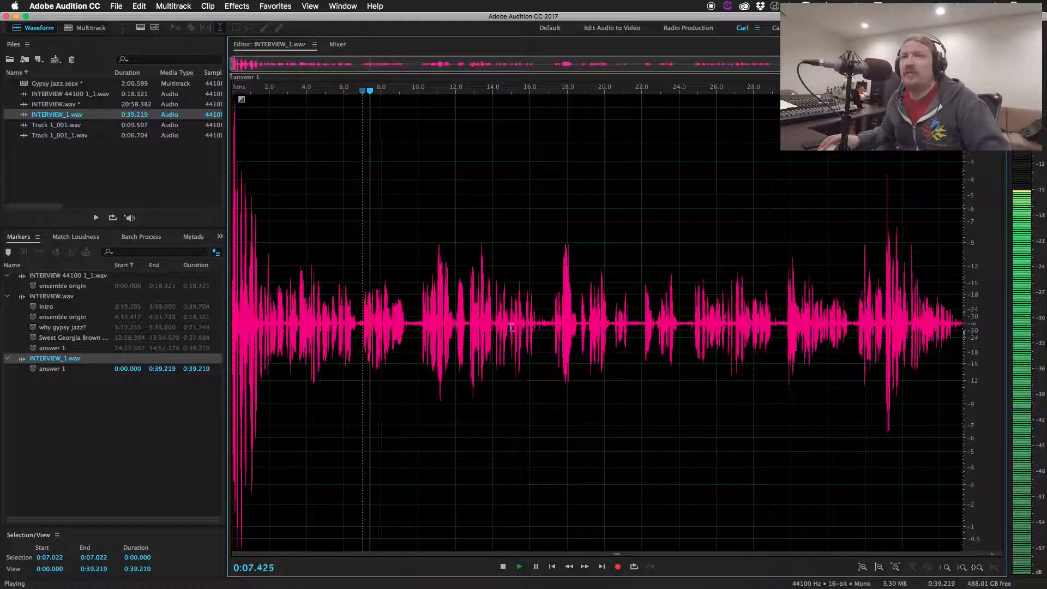
pyautogui.click(608, 319)
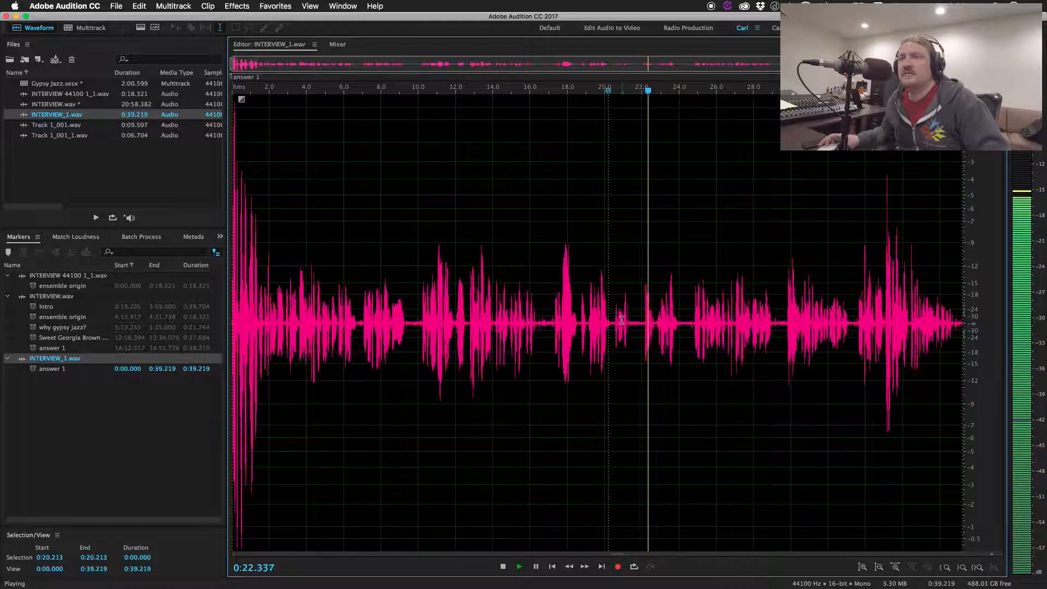
# - Delete about 0.76 seconds of audio at 0:22.000 in INTERVIEW_1.wav and play back the edit from 0:20.000
pyautogui.press('space')
pyautogui.moveTo(641, 319); pyautogui.dragTo(656, 319)
pyautogui.press('Delete')
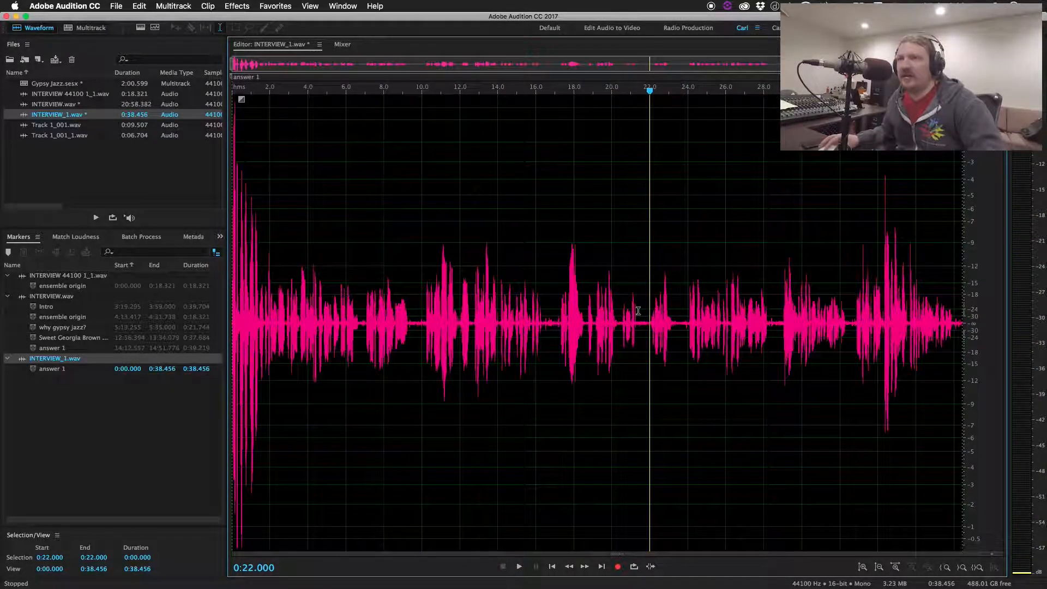
pyautogui.click(612, 314)
pyautogui.press('space')
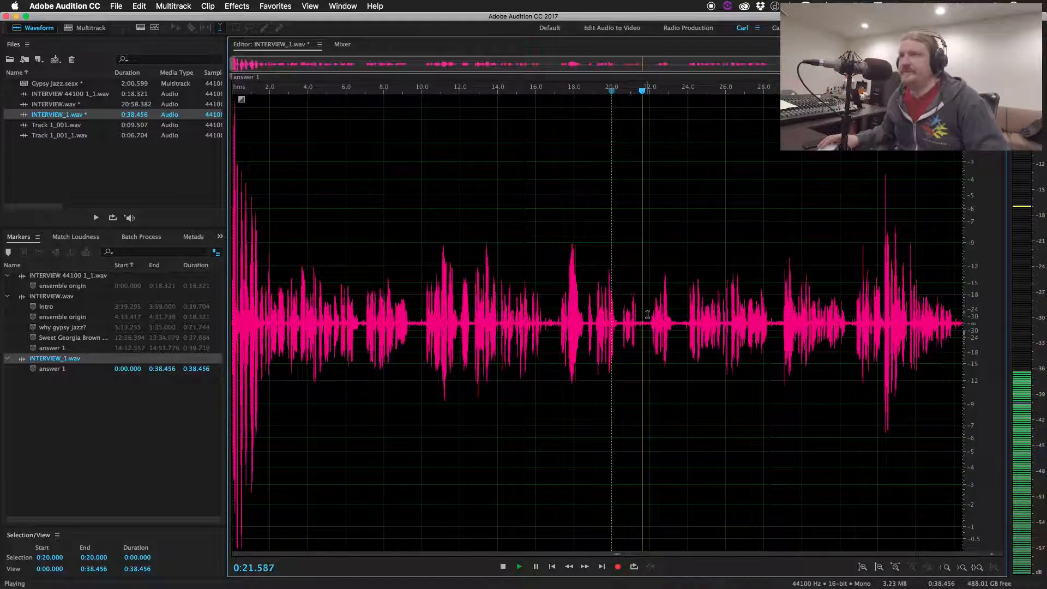
# - Trim the INTERVIEW_1 clip's end to the shortened audio in the multitrack, and place the Sweet Georgia Brown pt 2 clip on Track 1 at about 0:57
pyautogui.press('0')
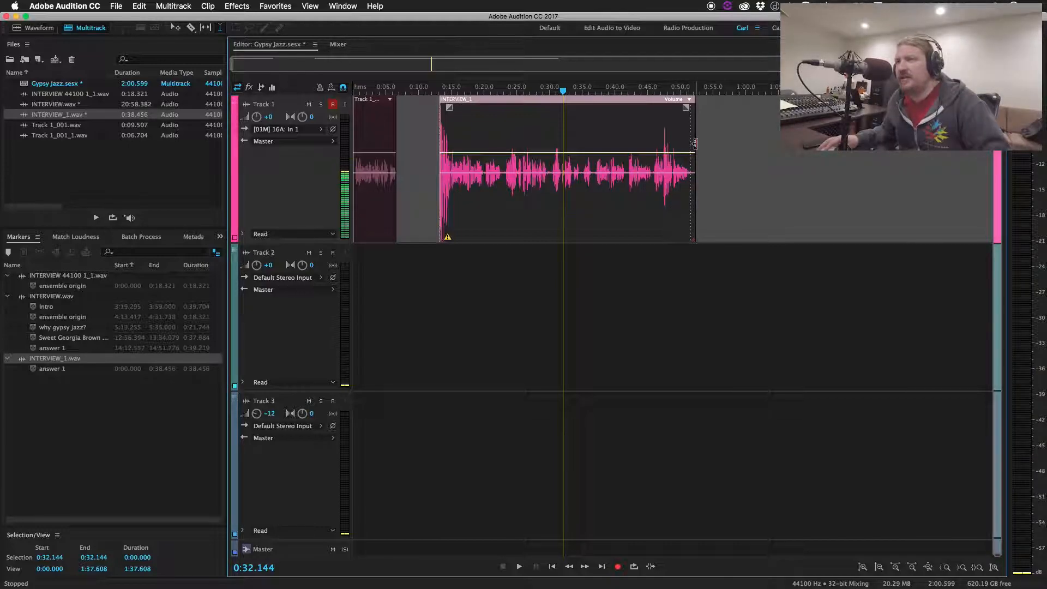
pyautogui.moveTo(695, 143)
pyautogui.mouseDown()
pyautogui.moveTo(653, 144)
pyautogui.moveTo(690, 144)
pyautogui.mouseUp()
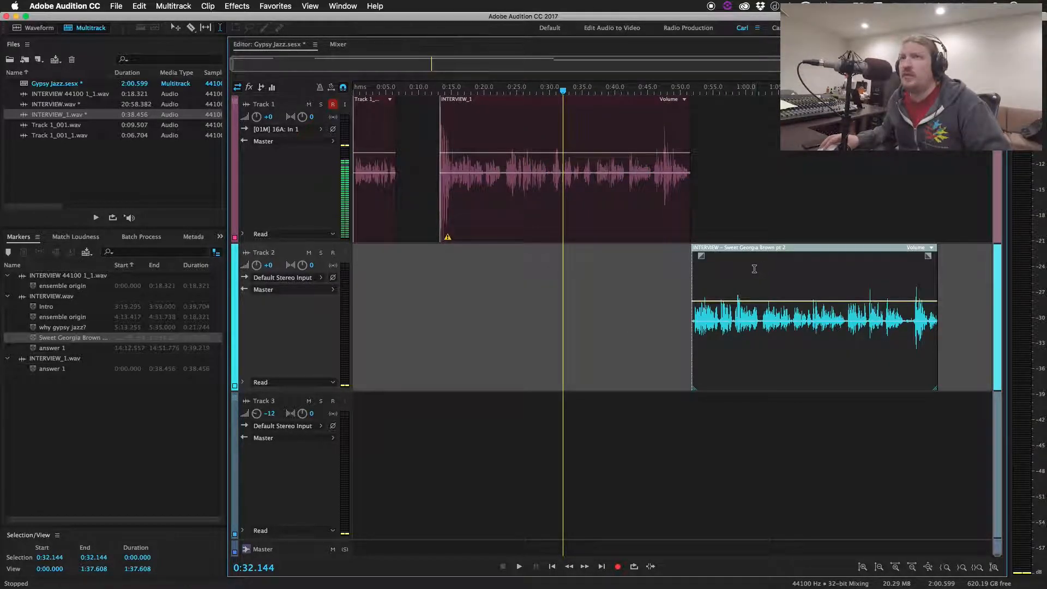
pyautogui.moveTo(754, 276); pyautogui.dragTo(778, 206)
pyautogui.hscroll(3, 540, 187)
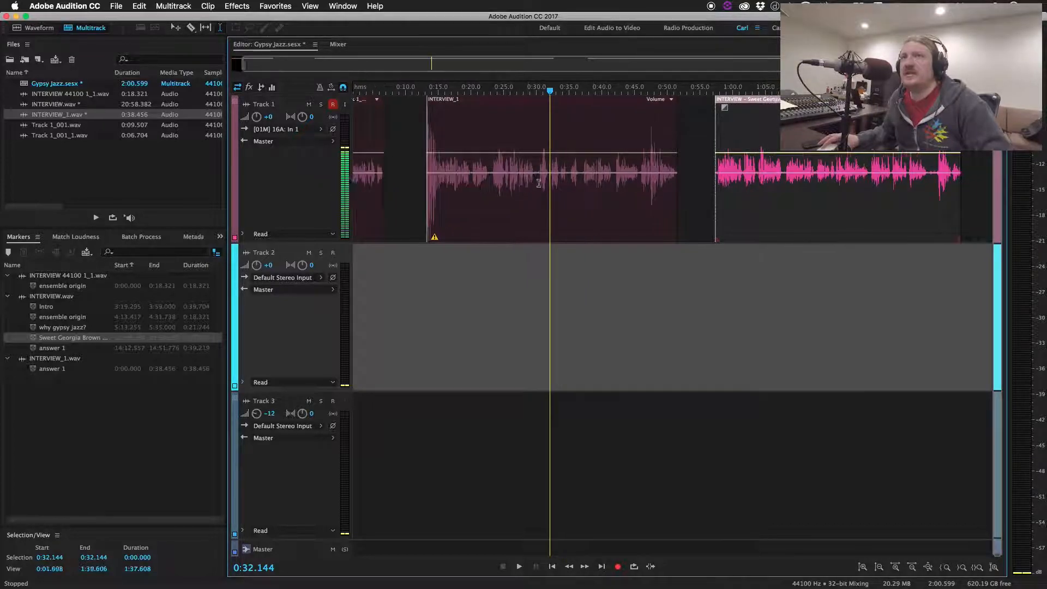
pyautogui.scroll(-2, 540, 187)
pyautogui.scroll(-1, 538, 187)
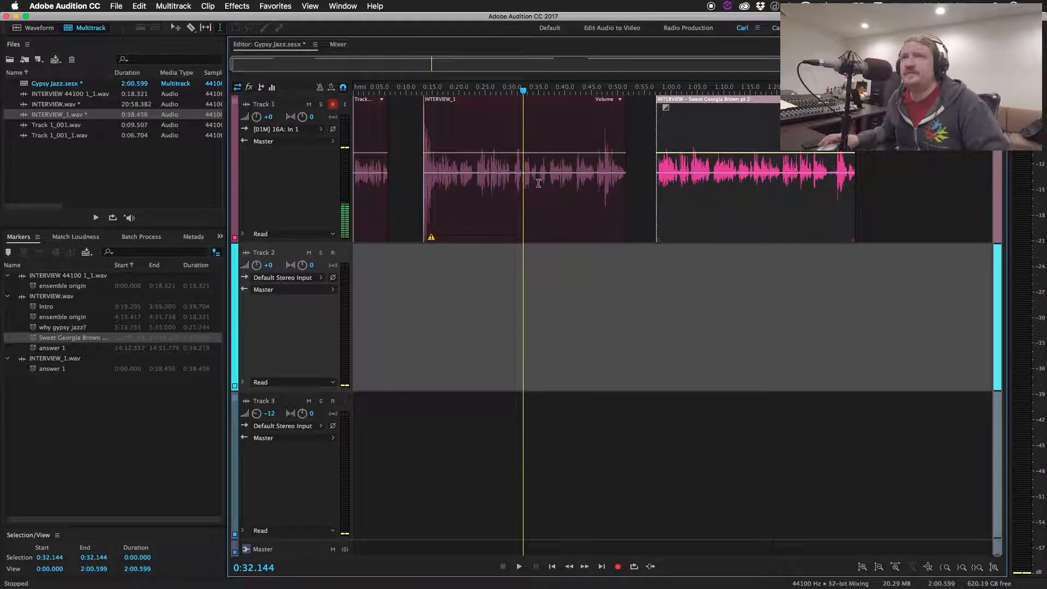
# - Delete the INTERVIEW_1 and Sweet Georgia Brown pt 2 clips from Track 1
pyautogui.click(577, 208)
pyautogui.press('Delete')
pyautogui.click(757, 218)
pyautogui.press('Delete')
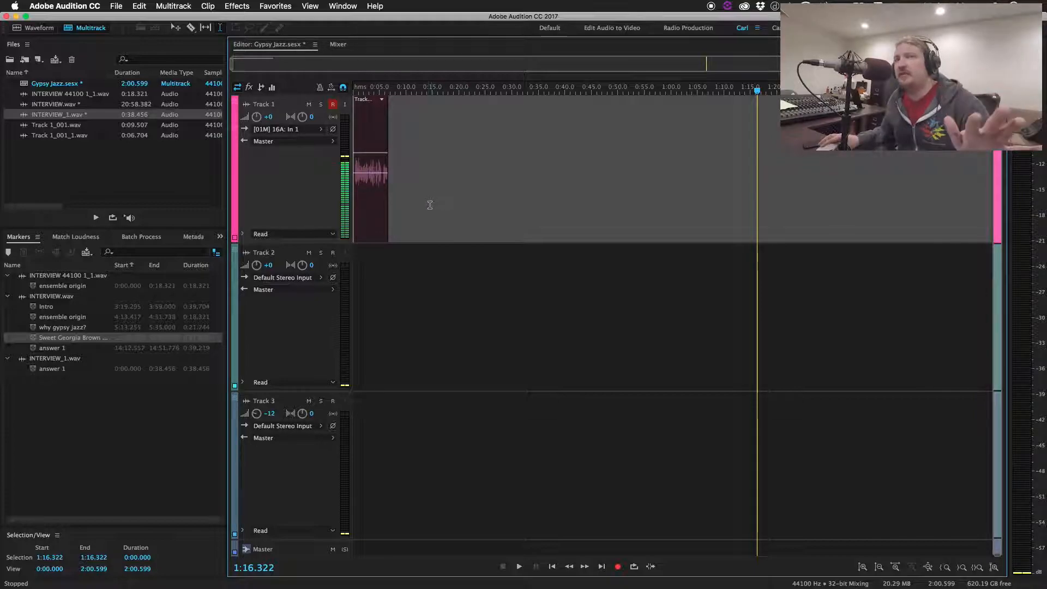
# - Place the Sweet Georgia Brown pt 2 range from INTERVIEW.wav on Track 1 at about 0:17 and its answer 1 range at about 1:13
pyautogui.click(53, 342)
pyautogui.moveTo(53, 342)
pyautogui.mouseDown()
pyautogui.moveTo(515, 199)
pyautogui.moveTo(447, 205)
pyautogui.mouseUp()
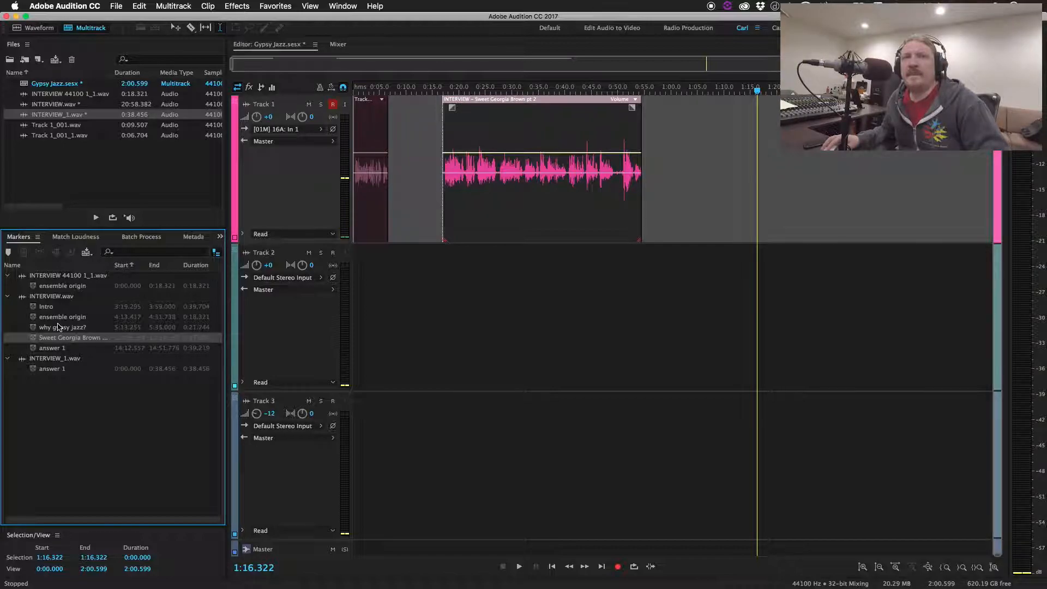
pyautogui.moveTo(50, 349)
pyautogui.mouseDown()
pyautogui.moveTo(182, 351)
pyautogui.moveTo(713, 180)
pyautogui.moveTo(742, 182)
pyautogui.mouseUp()
# - Open the Sweet Georgia Brown pt 2 clip's source audio, delete about 3.3 seconds at 13:20.000, and return to the multitrack session
pyautogui.click(512, 199)
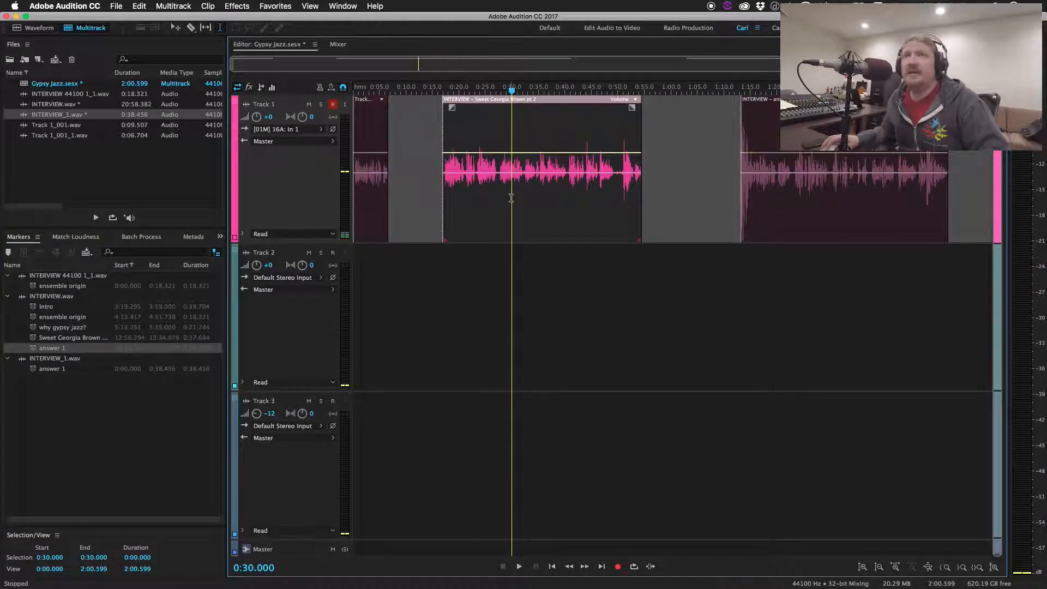
pyautogui.doubleClick(512, 199)
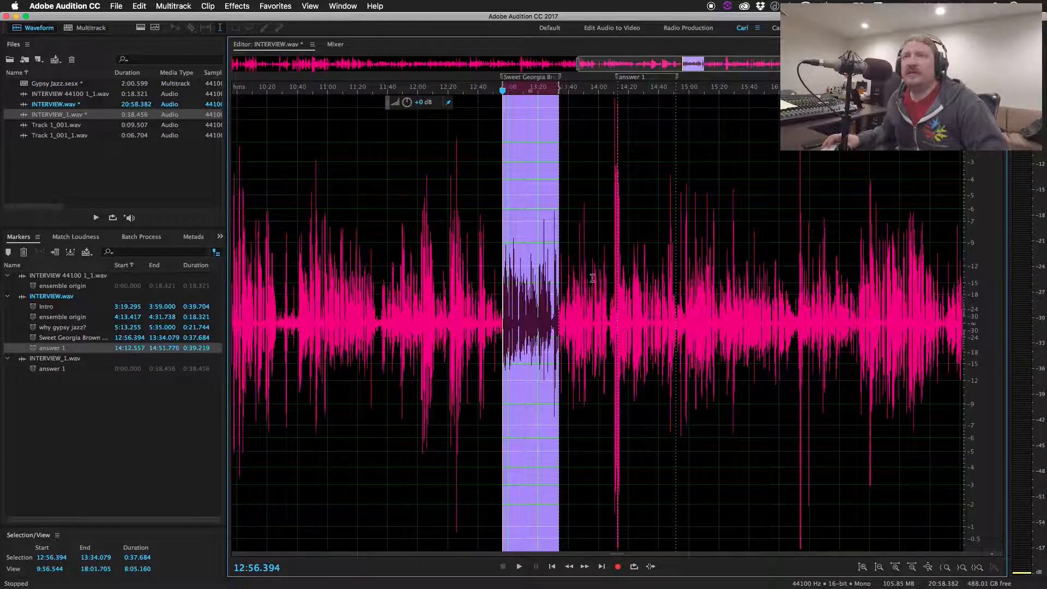
pyautogui.scroll(10, 546, 265)
pyautogui.moveTo(450, 297); pyautogui.dragTo(516, 303)
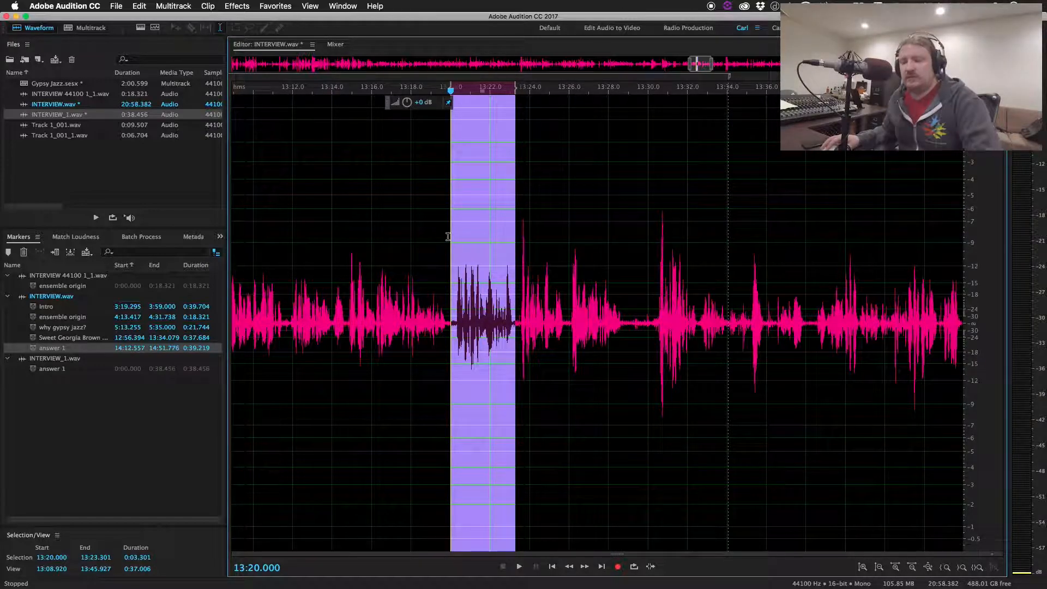
pyautogui.press('Delete')
pyautogui.press('0')
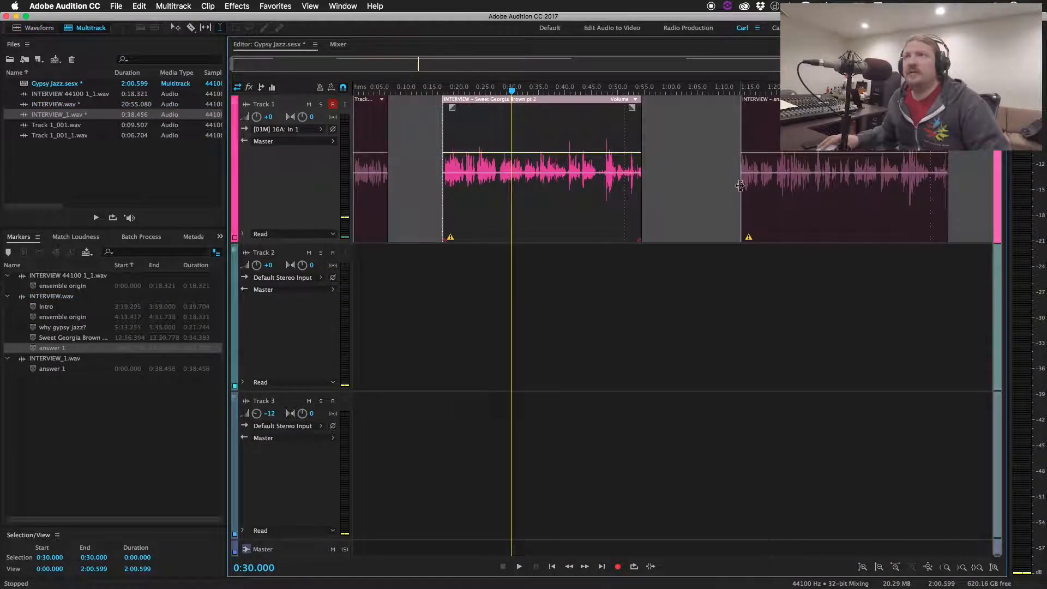
pyautogui.click(697, 188)
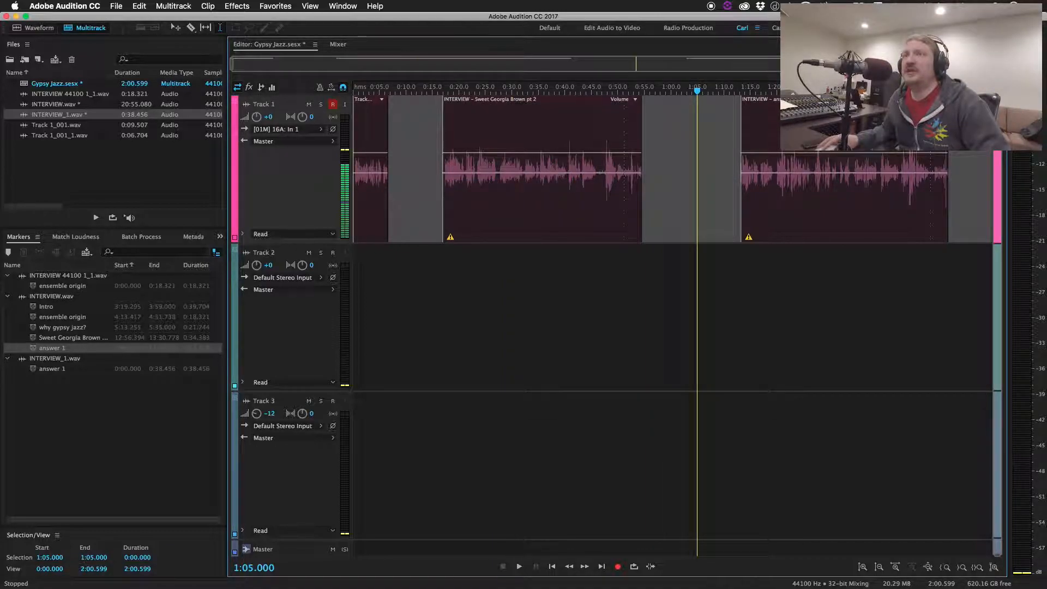
# - Open the answer 1 clip's source audio, undo the deletion in INTERVIEW.wav, and return to the multitrack session
pyautogui.click(777, 185)
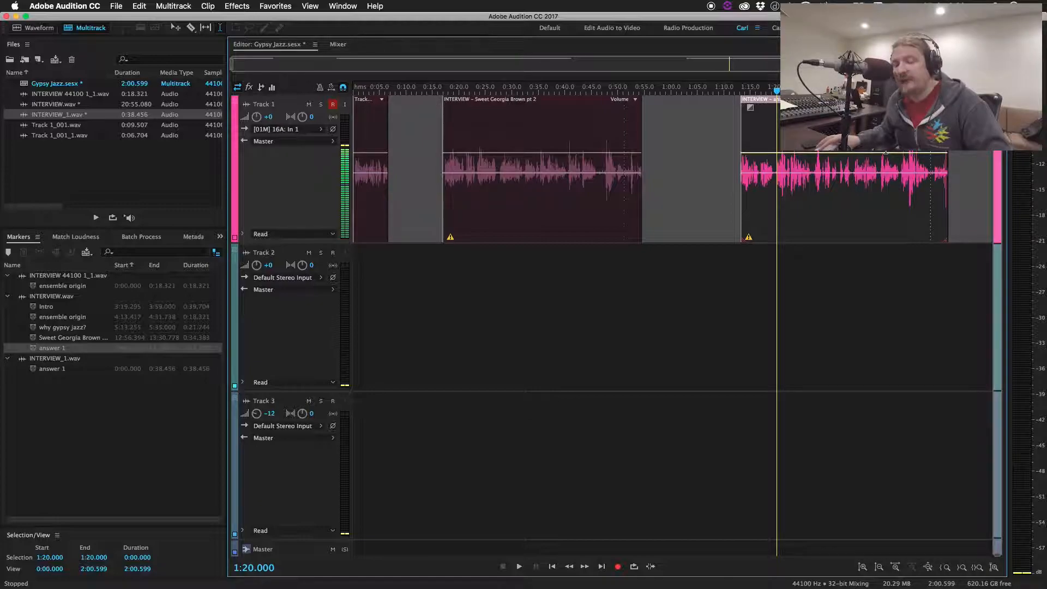
pyautogui.doubleClick(763, 109)
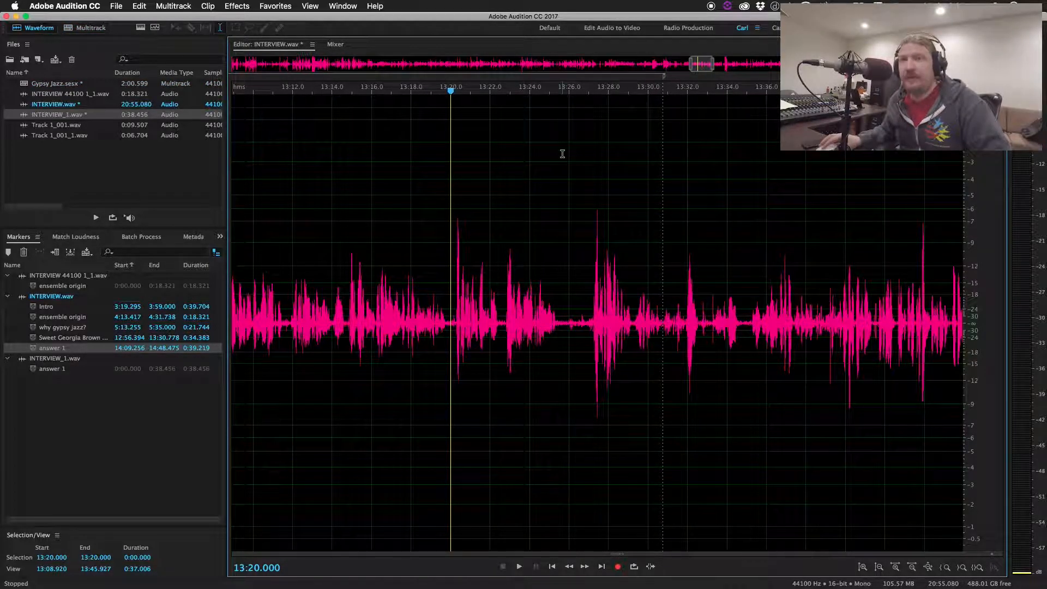
pyautogui.press('super+v')
pyautogui.click(441, 171)
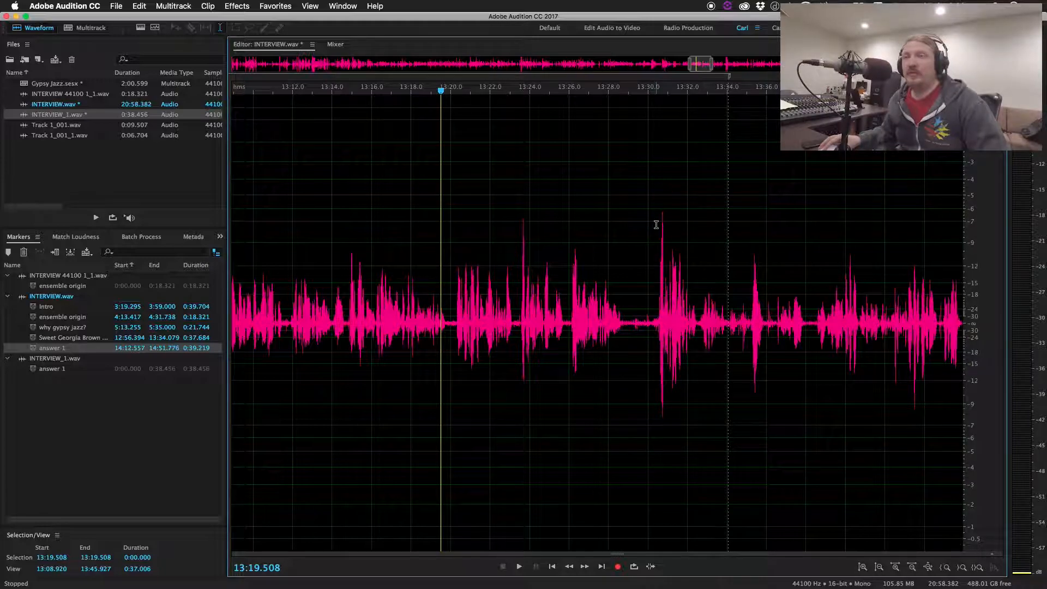
pyautogui.press('0')
pyautogui.click(789, 216)
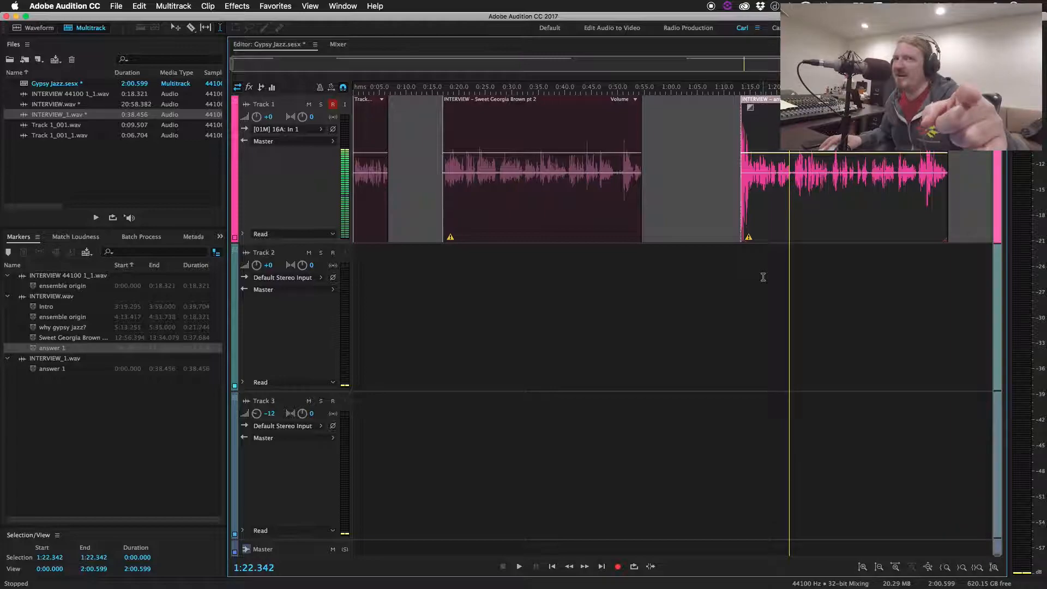
# - Delete the Sweet Georgia Brown pt 2 and answer 1 clips from Track 1, and select the recorded voice clip
pyautogui.press('space')
pyautogui.press('space')
pyautogui.press('v')
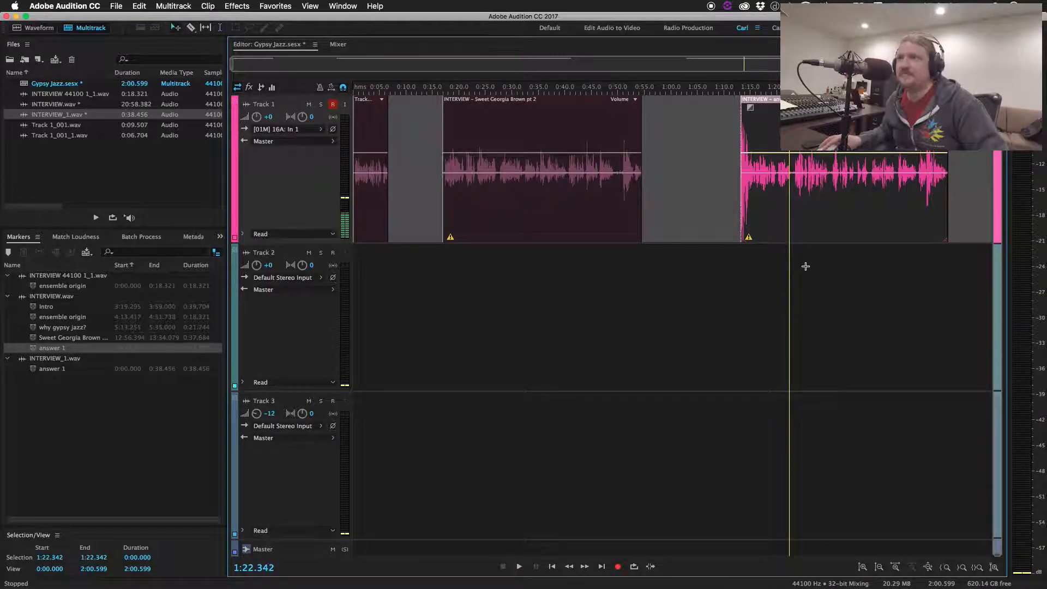
pyautogui.moveTo(822, 280); pyautogui.dragTo(534, 195)
pyautogui.press('Delete')
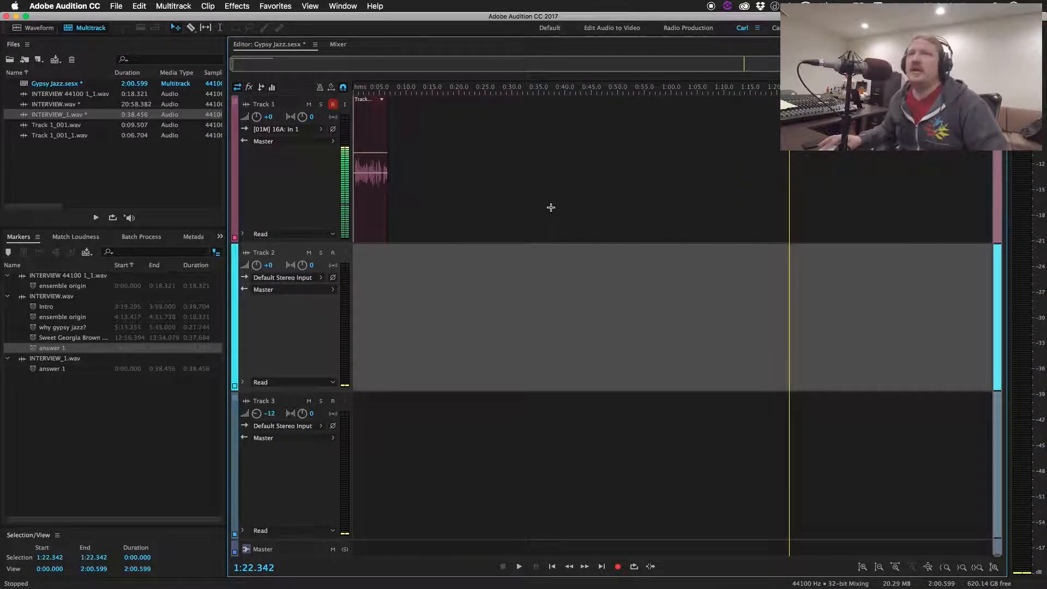
pyautogui.click(365, 205)
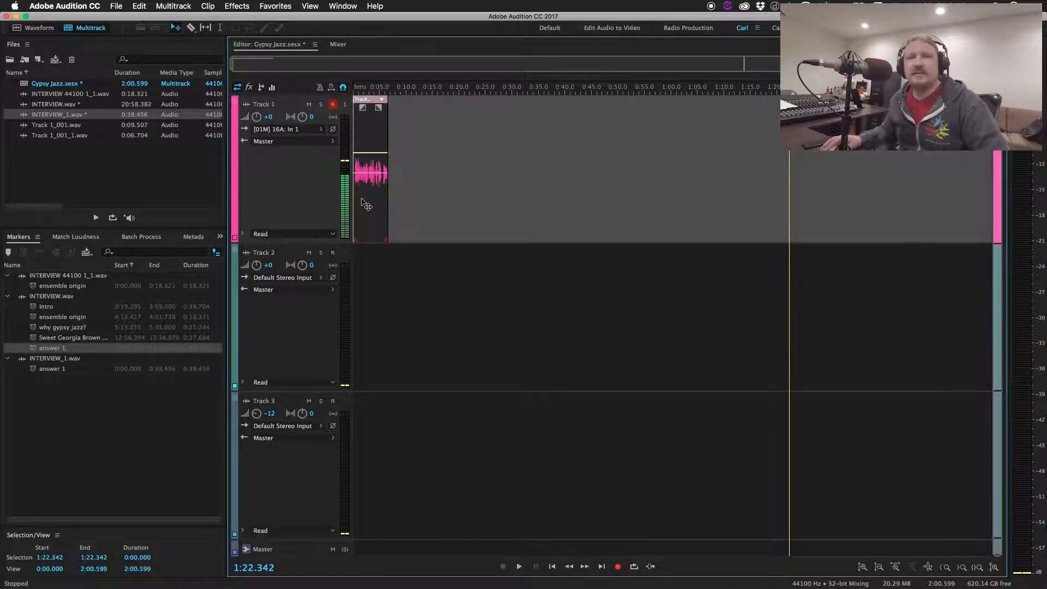